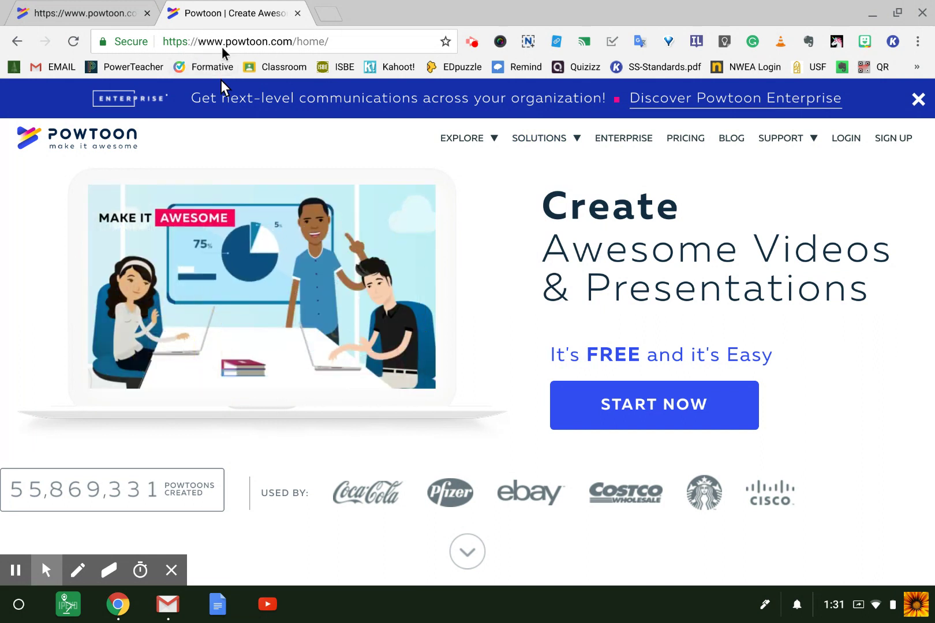
# Step: Log in to Powtoon with Google, using the first listed school account
pyautogui.moveTo(761, 145)
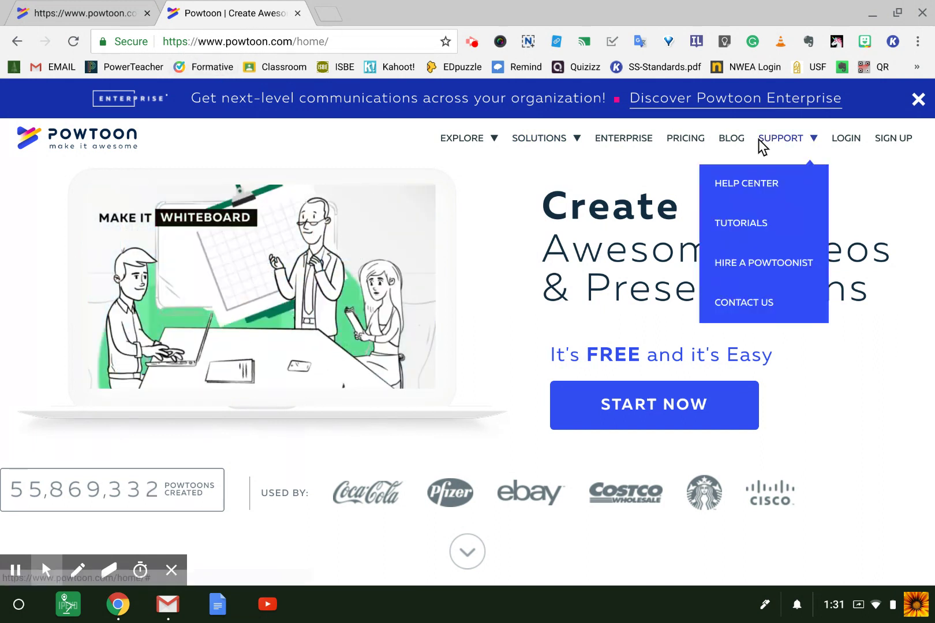
pyautogui.click(847, 140)
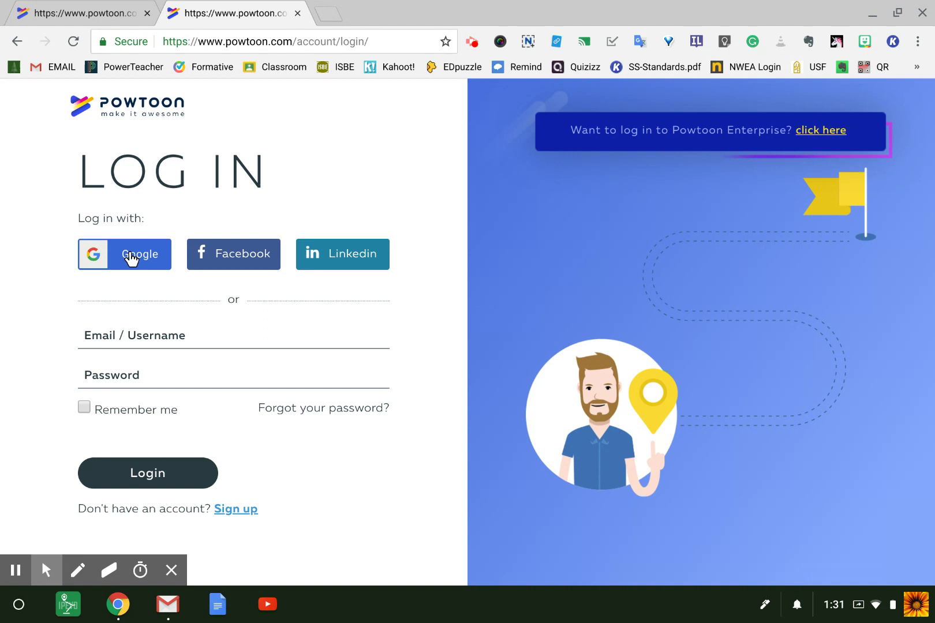
pyautogui.click(132, 257)
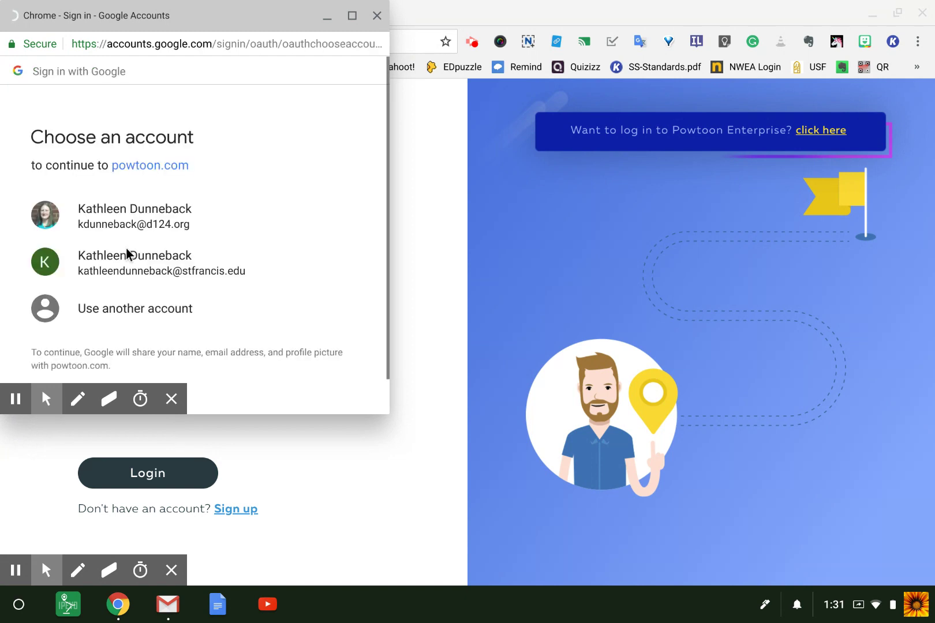
pyautogui.click(128, 225)
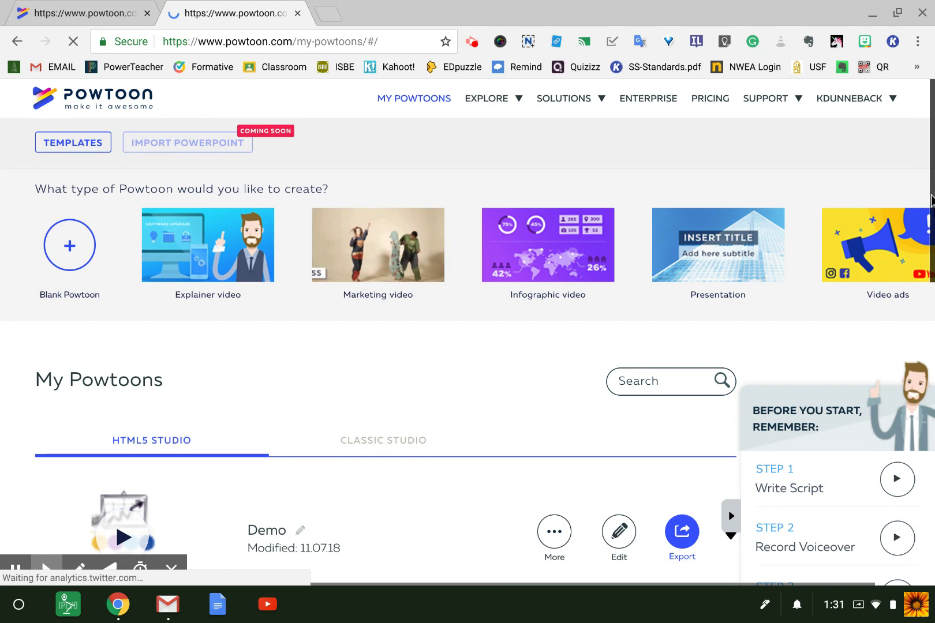
# Step: Create a blank Powtoon and choose the Whiteboard look for it
pyautogui.moveTo(930, 189)
pyautogui.mouseDown()
pyautogui.moveTo(931, 370)
pyautogui.moveTo(931, 170)
pyautogui.mouseUp()
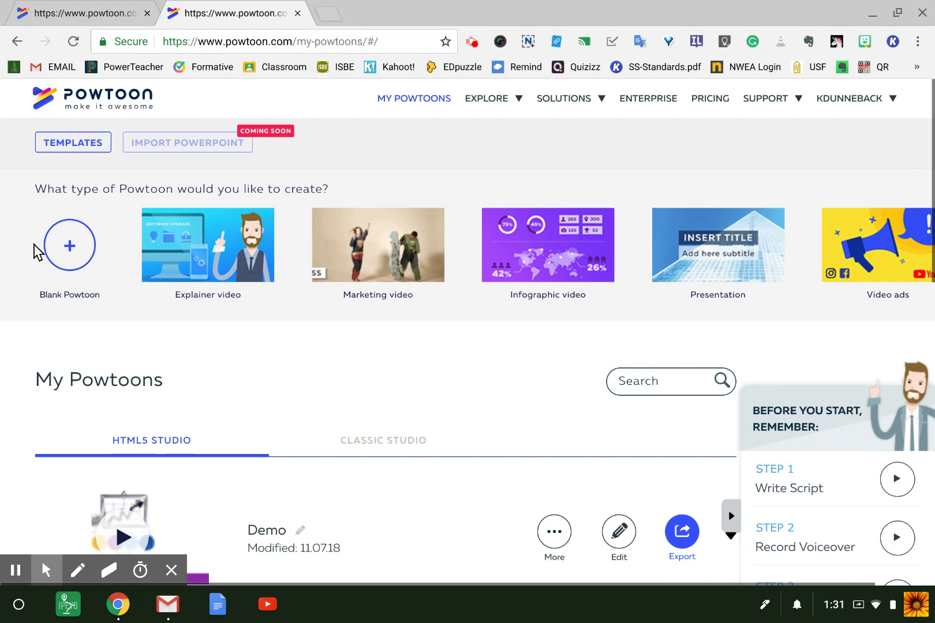
pyautogui.click(60, 251)
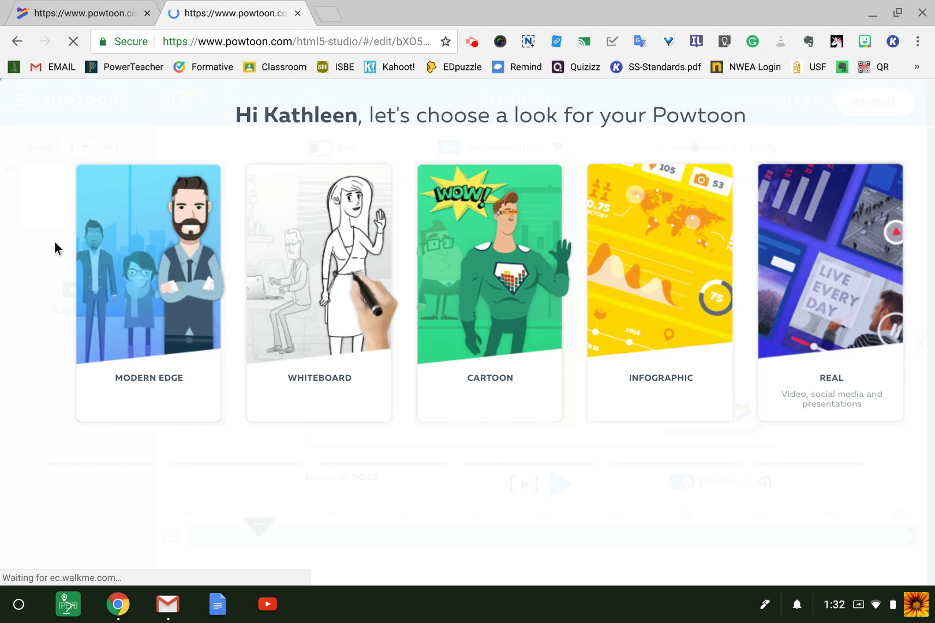
pyautogui.moveTo(489, 282)
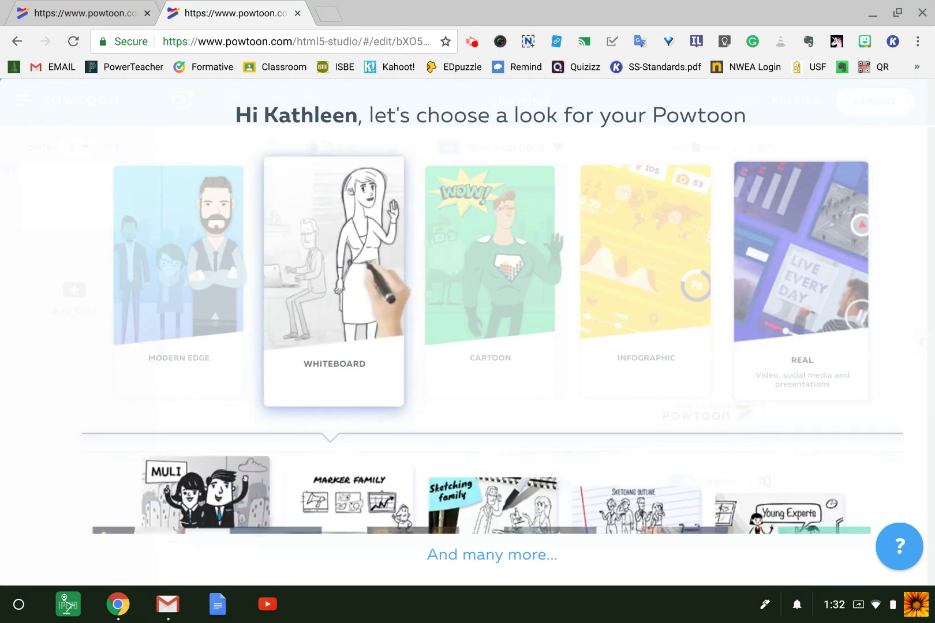
pyautogui.click(333, 281)
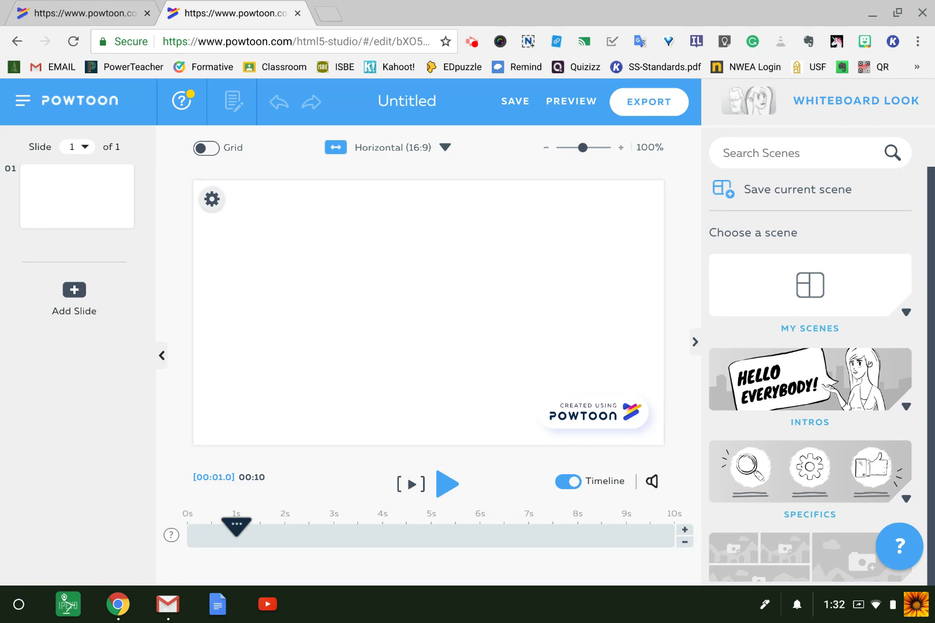
# Step: Apply the Intros scene with the growth chart, 2017 and "Add Title" to the first slide, and play the slide
pyautogui.click(810, 379)
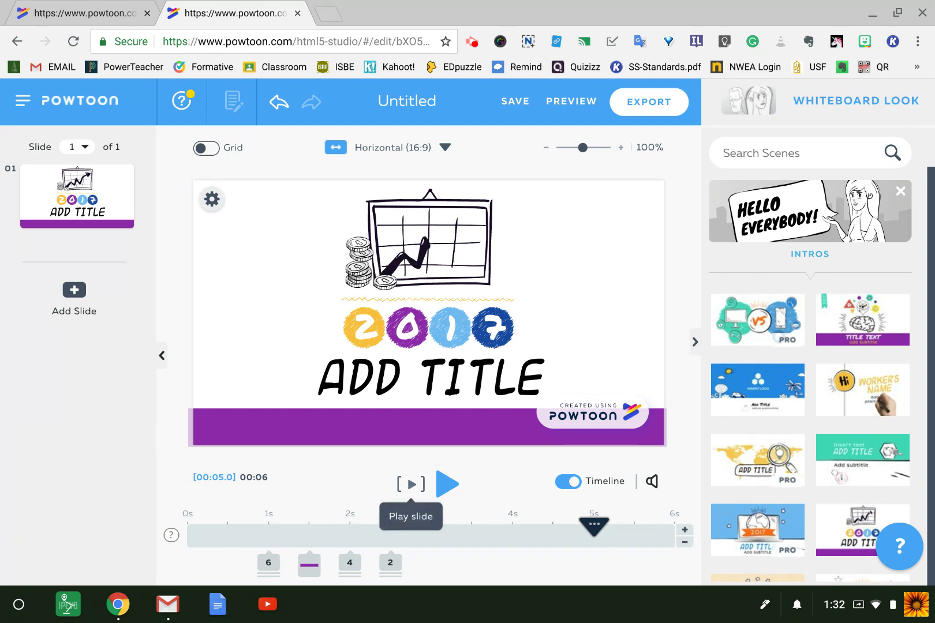
pyautogui.click(411, 484)
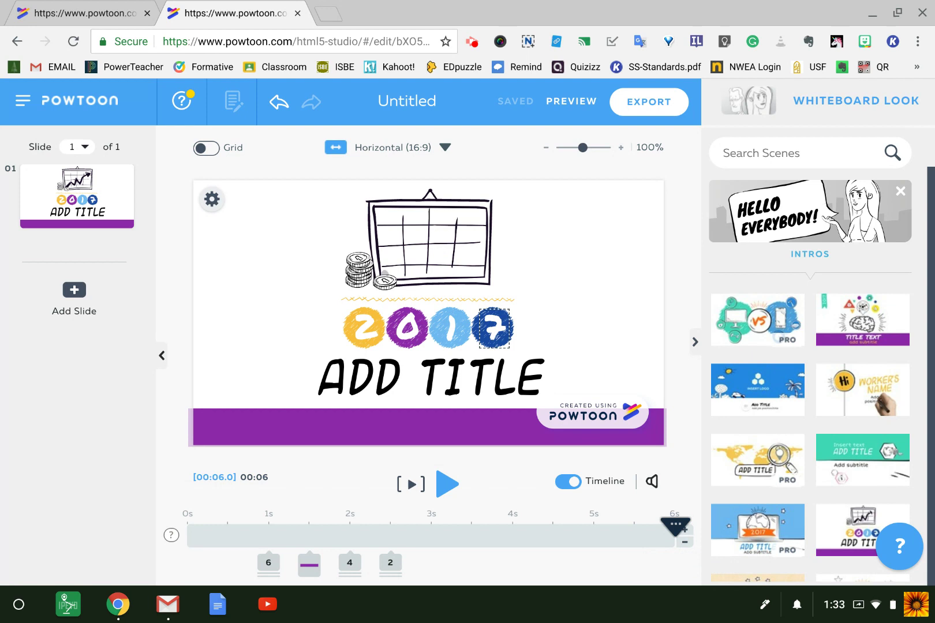
# Step: Change the last digit of the year on the intro slide to 8
pyautogui.click(494, 327)
pyautogui.doubleClick(495, 328)
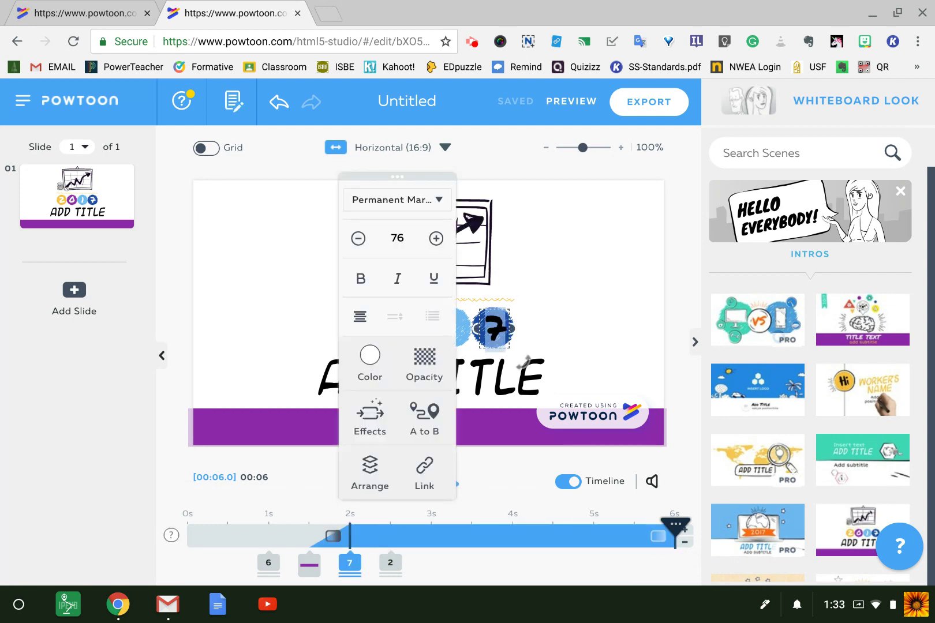
pyautogui.write('8')
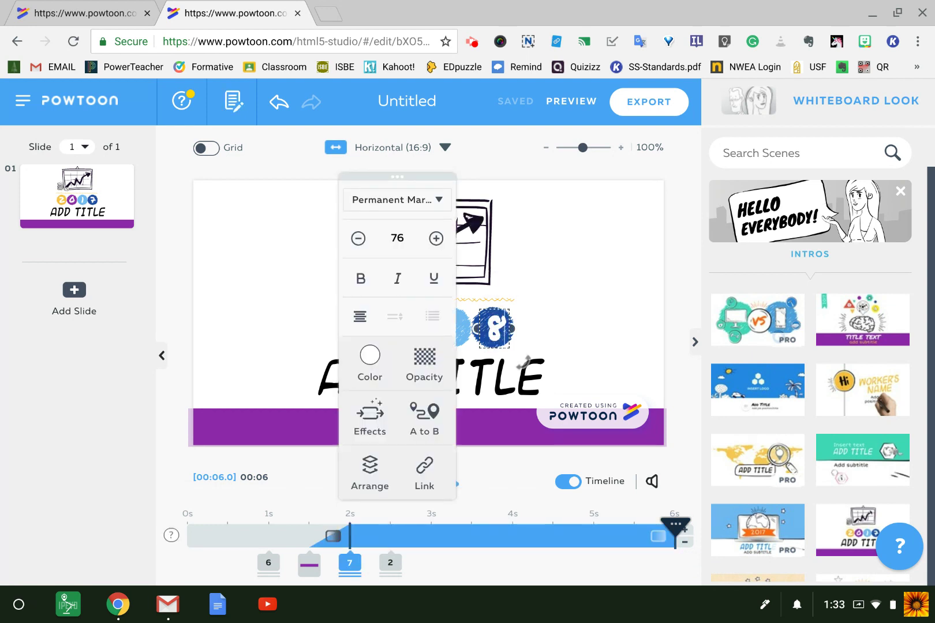
pyautogui.click(524, 362)
# Step: Replace the "ADD TITLE" placeholder on the intro slide with "DEMONSTRATION"
pyautogui.click(479, 378)
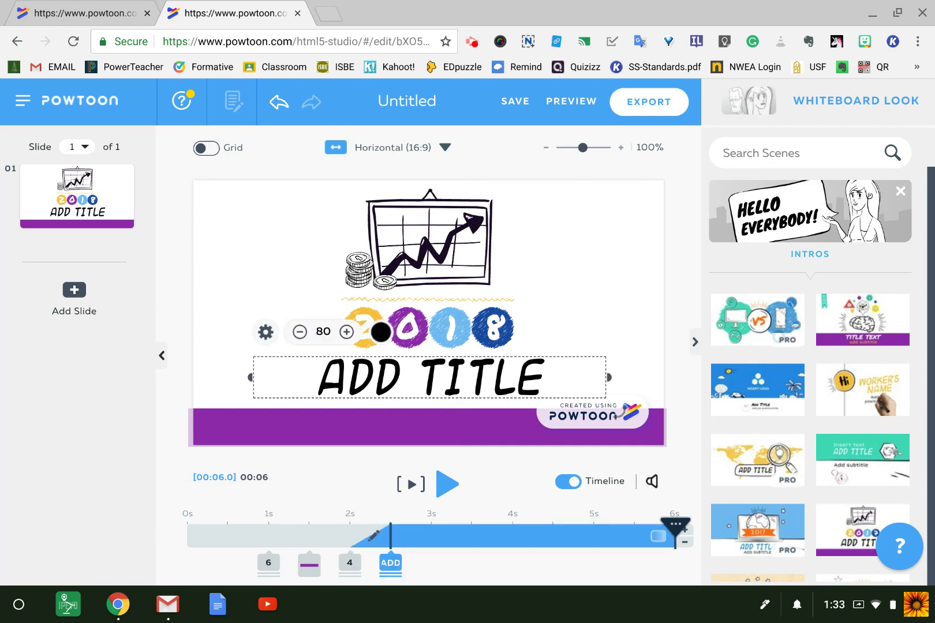
pyautogui.doubleClick(479, 379)
pyautogui.tripleClick(453, 378)
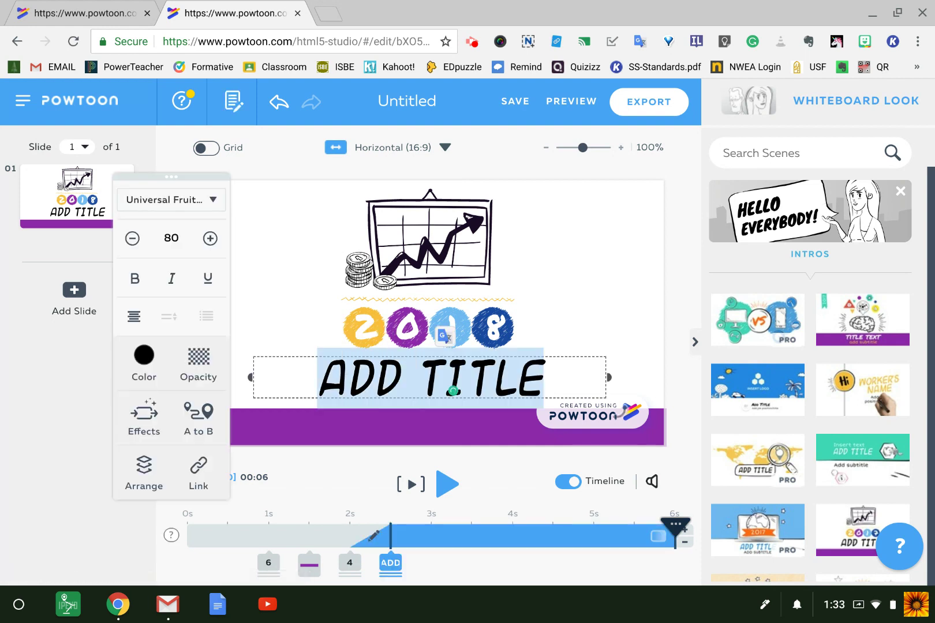
pyautogui.write('DEM')
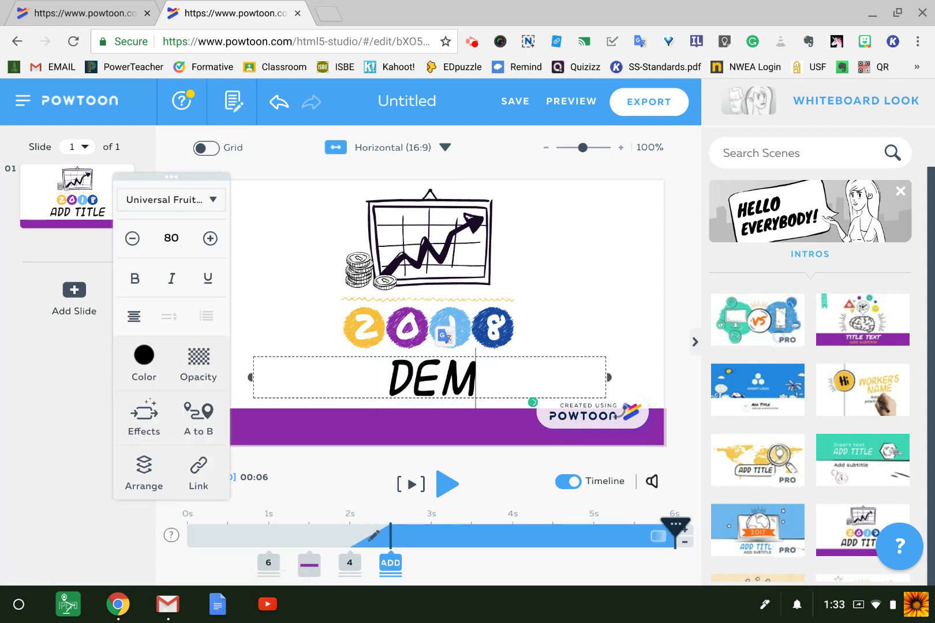
pyautogui.write('ONSTRATION')
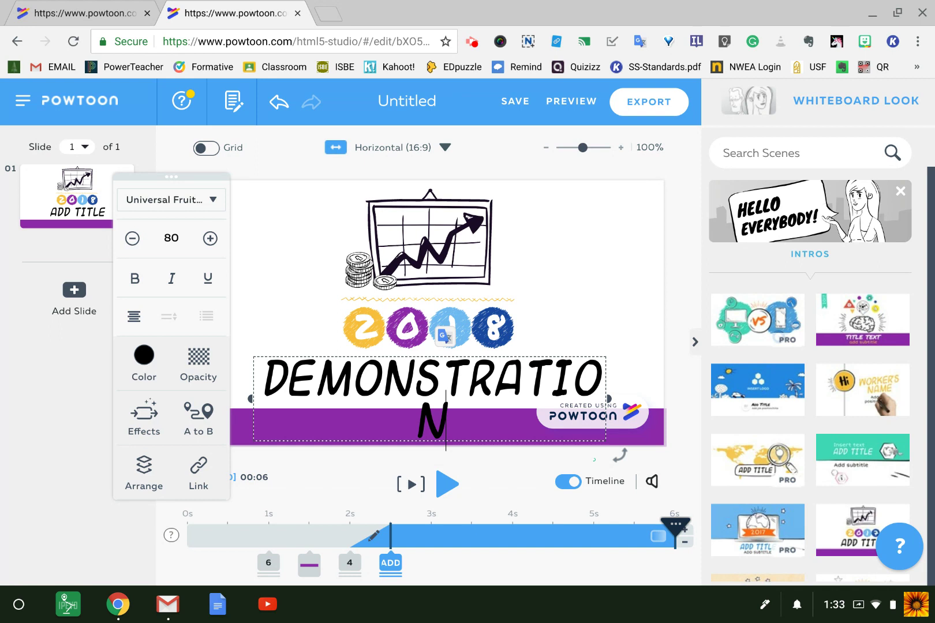
# Step: Reduce the font size of the intro slide's title to 75 so it fits on one line
pyautogui.moveTo(446, 422); pyautogui.dragTo(260, 378)
pyautogui.click(133, 238)
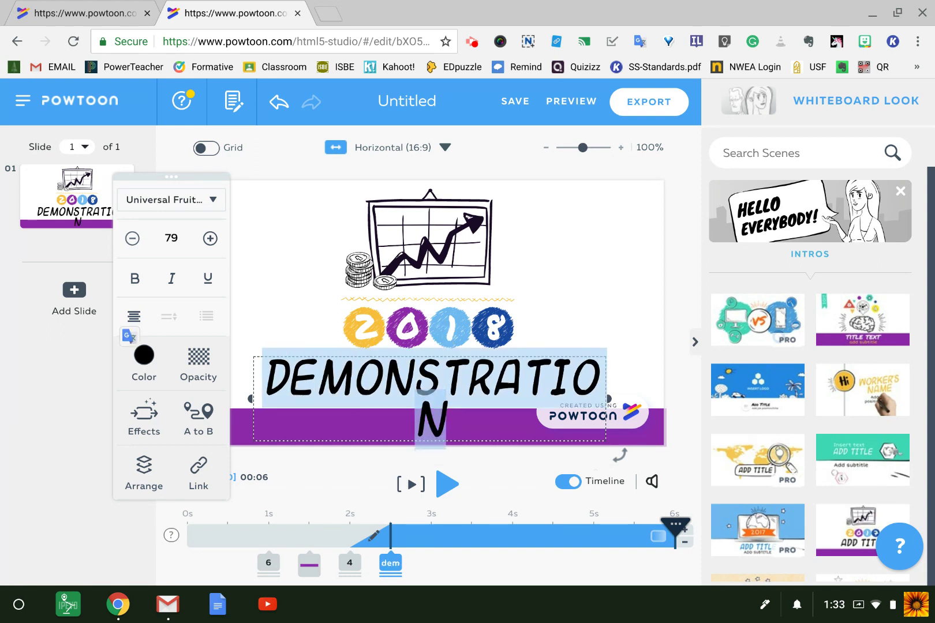
pyautogui.click(132, 238)
pyautogui.click(133, 238)
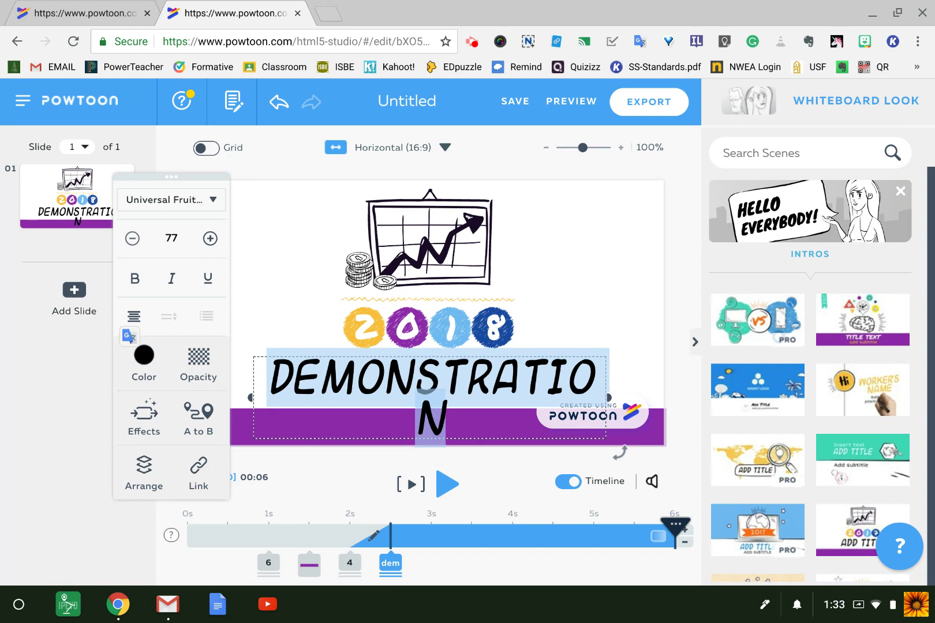
pyautogui.click(132, 238)
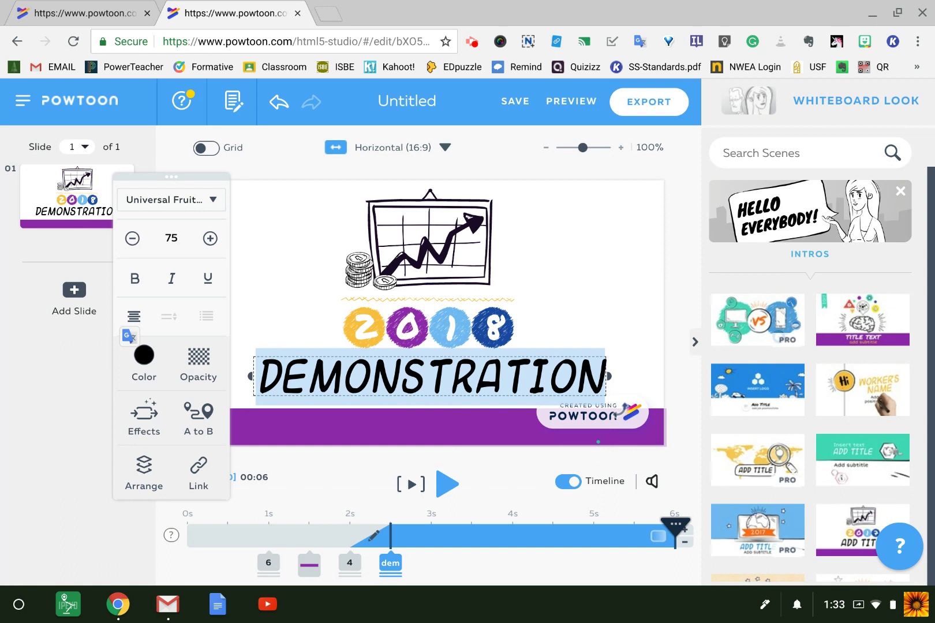
pyautogui.press('Escape')
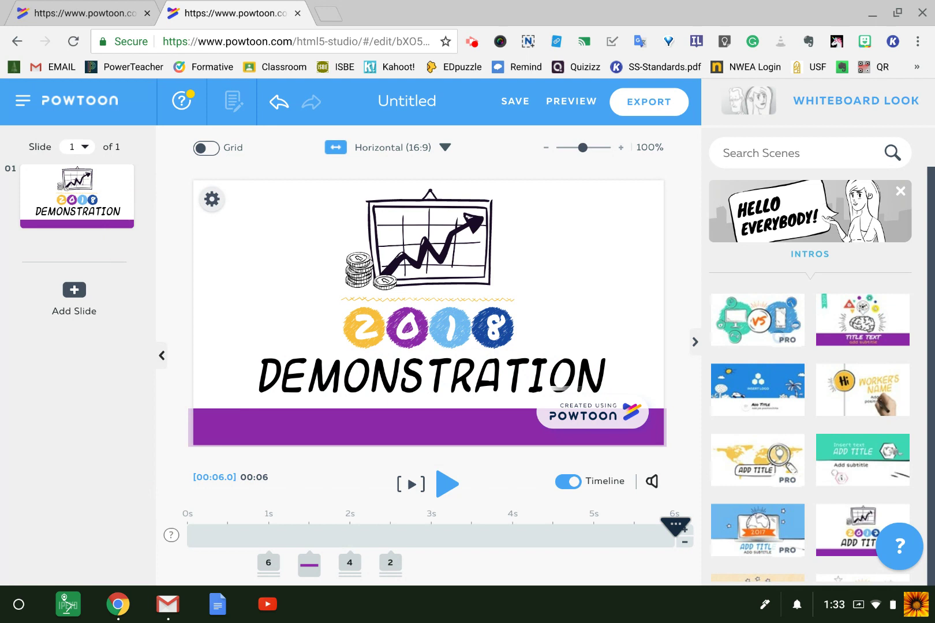
# Step: Add a second slide and apply the Specifics scene with five coloured triangles and text labels to it
pyautogui.click(74, 290)
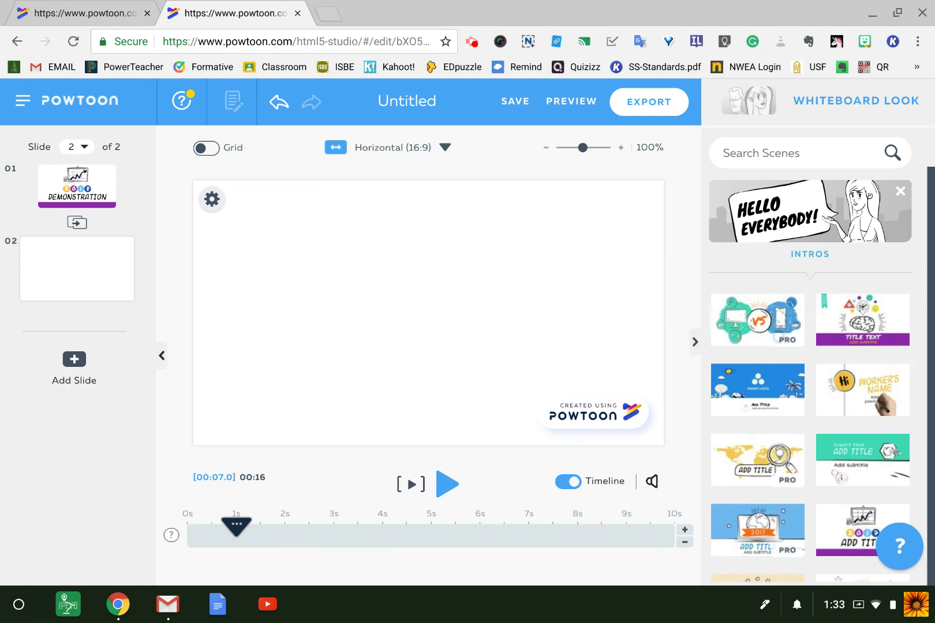
pyautogui.click(900, 191)
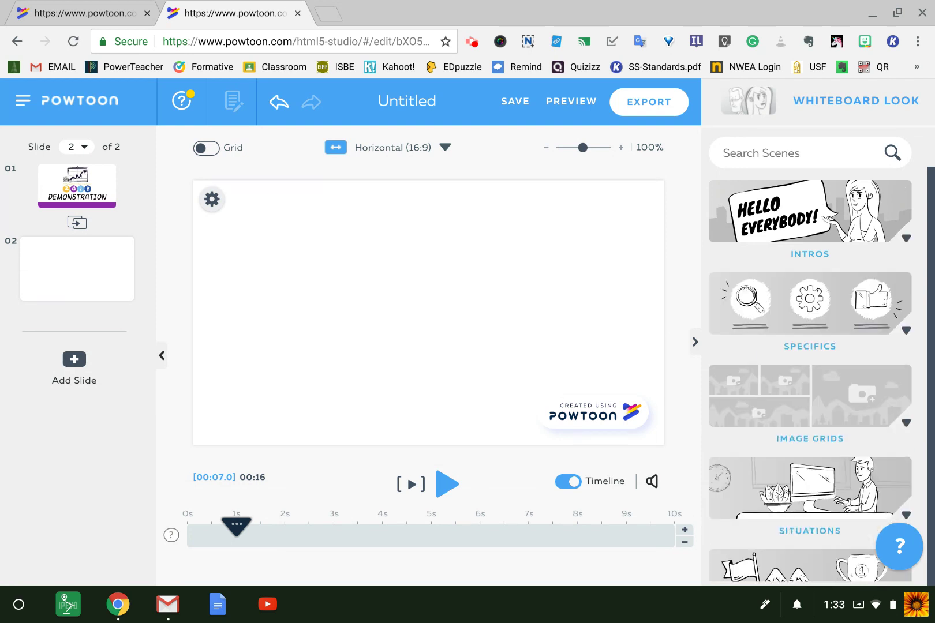
pyautogui.click(810, 303)
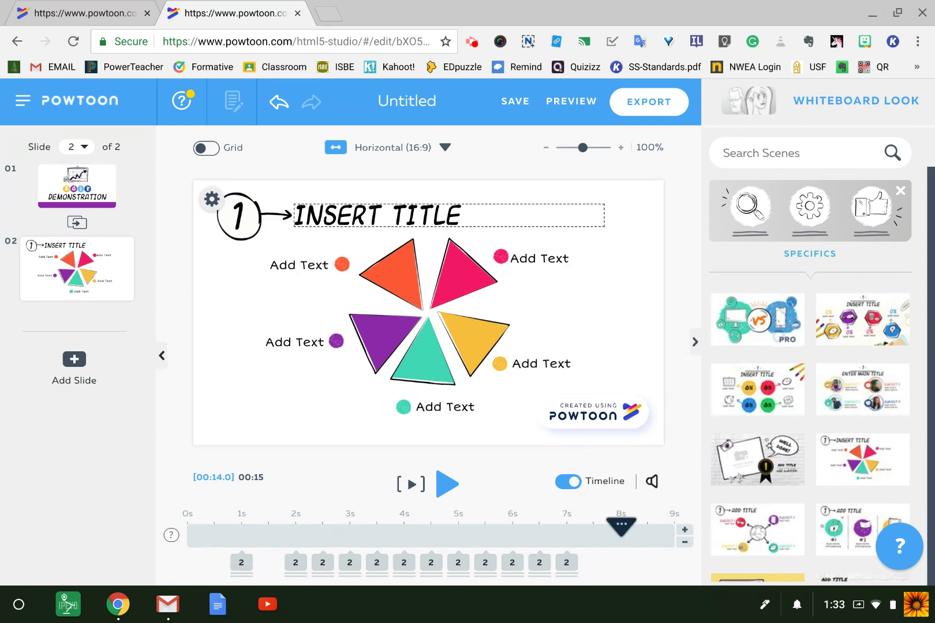
# Step: Replace the second slide's title with "5 THEMES OF GEOGRAPHY" and play the slide
pyautogui.click(377, 216)
pyautogui.tripleClick(403, 216)
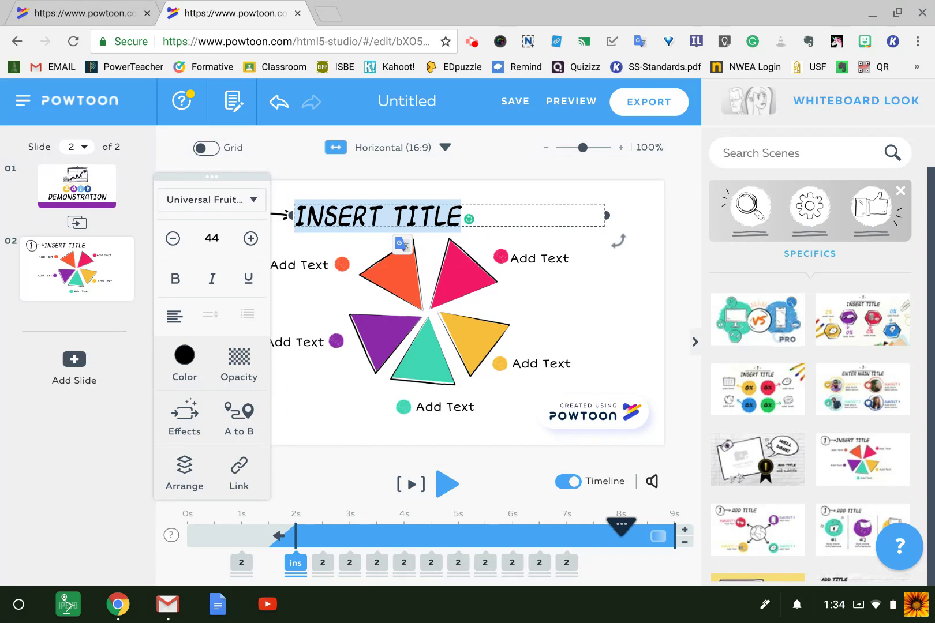
pyautogui.write('5 THEME')
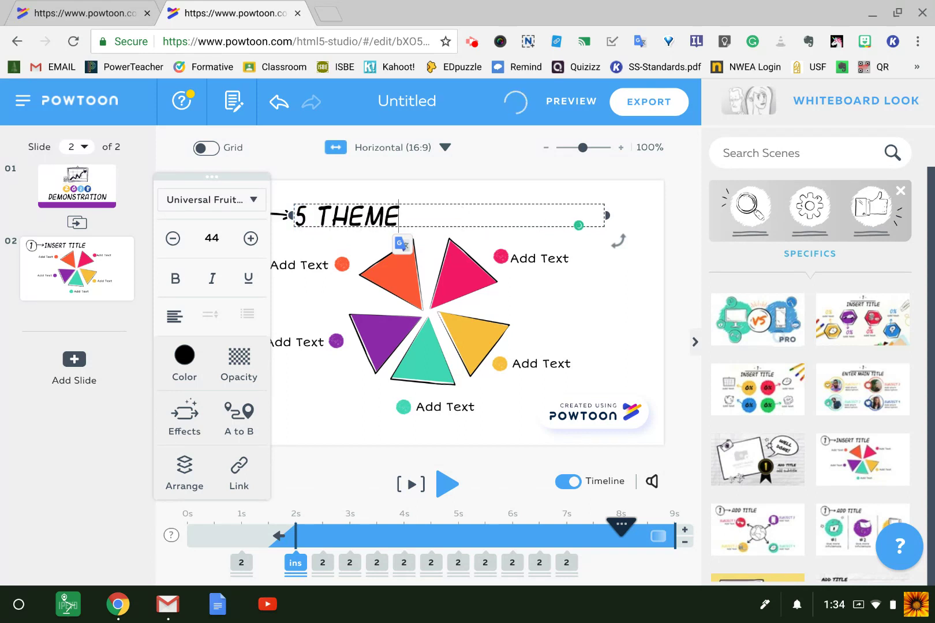
pyautogui.write('S OF GEOGRAP')
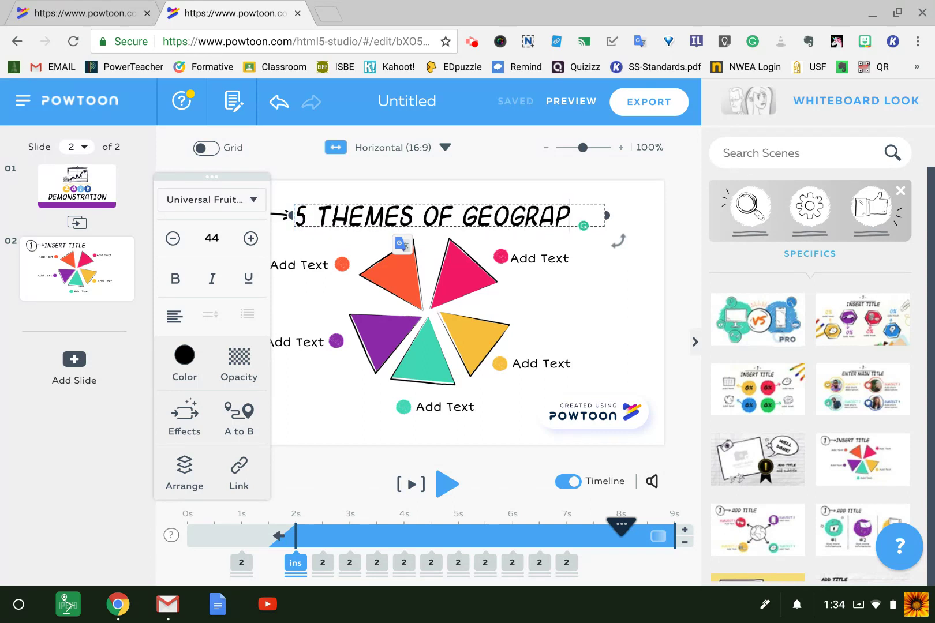
pyautogui.write('HY')
pyautogui.press('Escape')
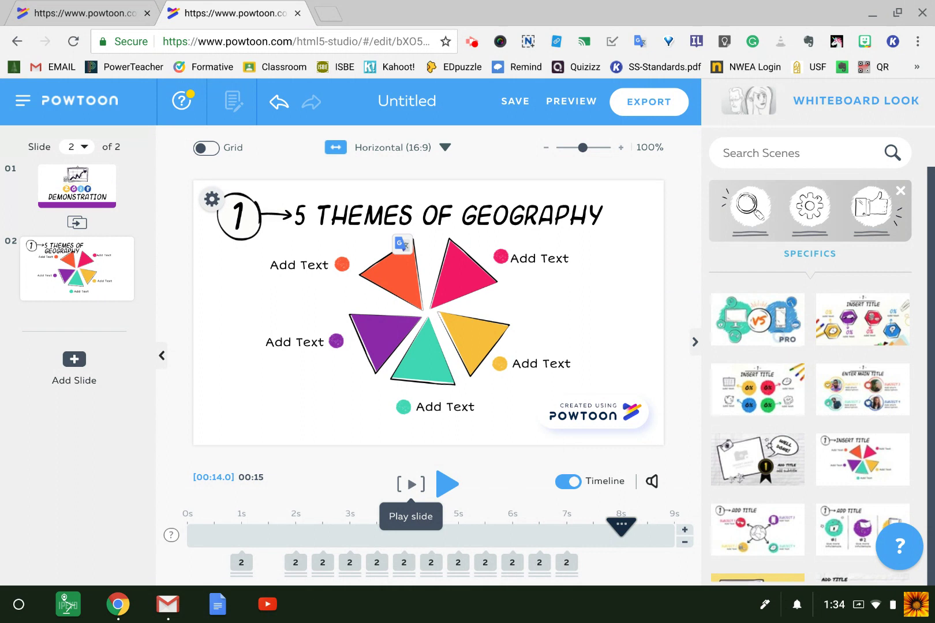
pyautogui.click(411, 483)
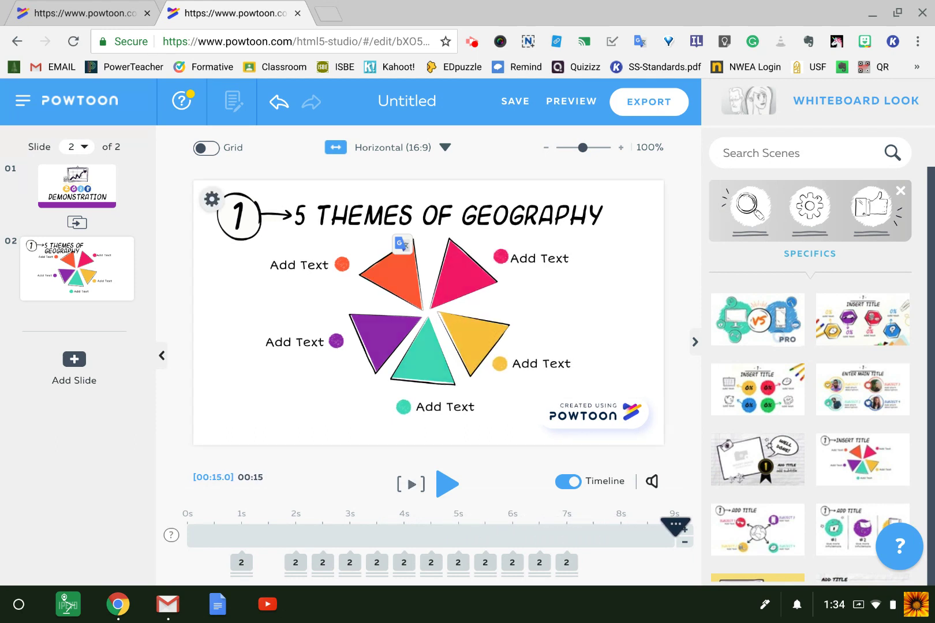
# Step: Replace the placeholder label beside the orange dot with "Location"
pyautogui.doubleClick(288, 265)
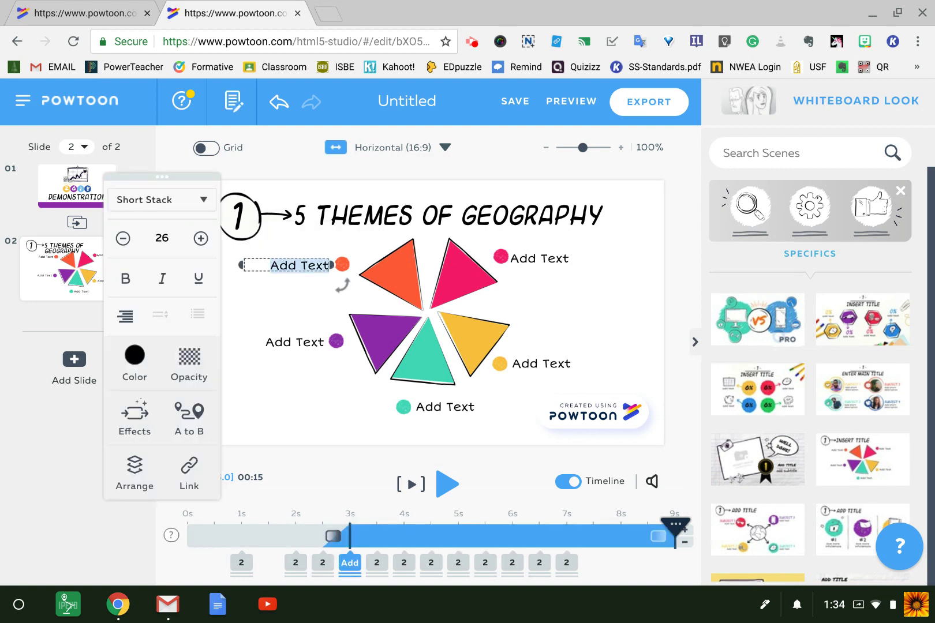
pyautogui.click(287, 265)
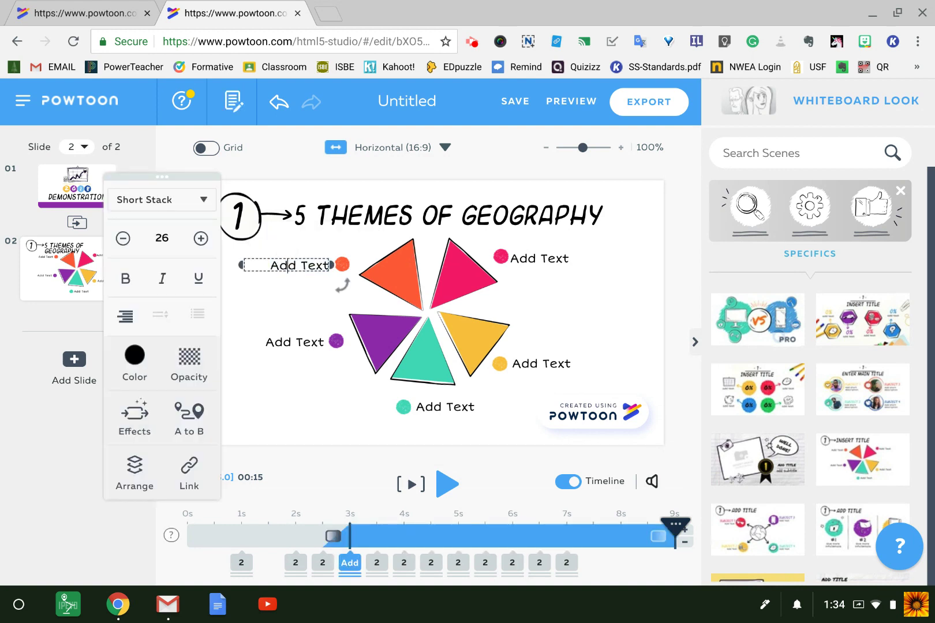
pyautogui.tripleClick(328, 265)
pyautogui.press('BackSpace')
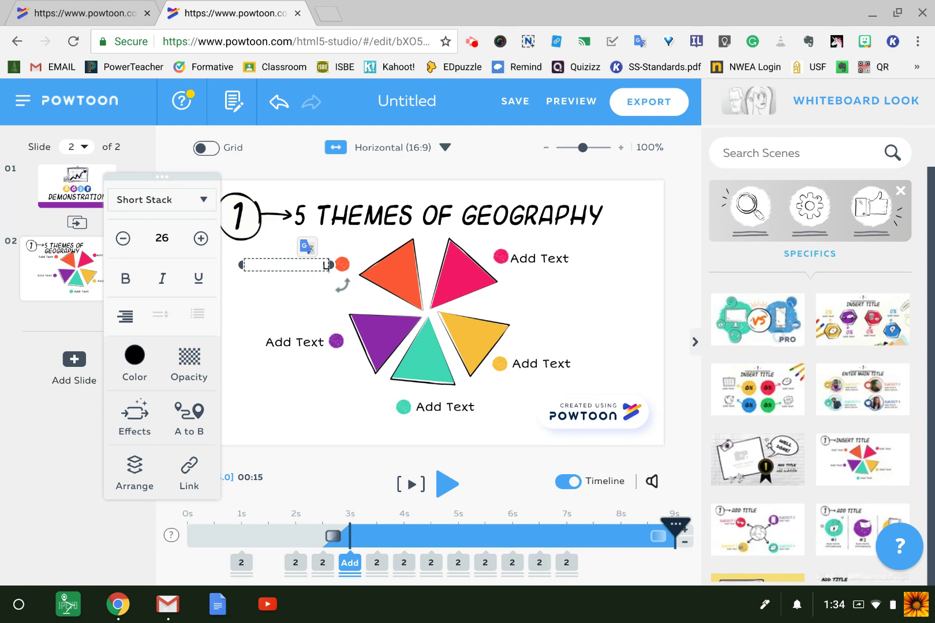
pyautogui.write('Location')
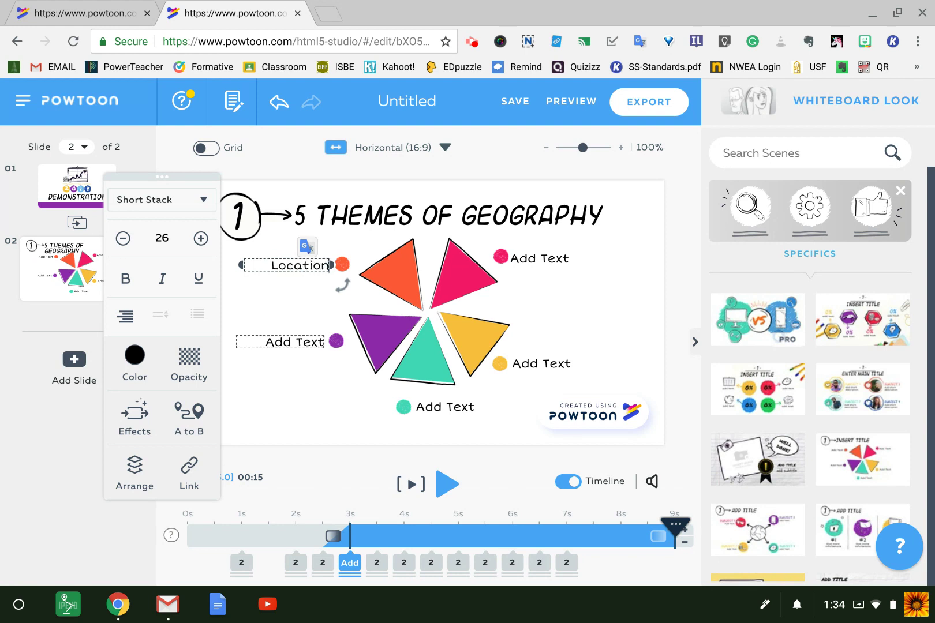
# Step: Replace the placeholder label beside the purple dot with "Place"
pyautogui.click(294, 342)
pyautogui.tripleClick(319, 342)
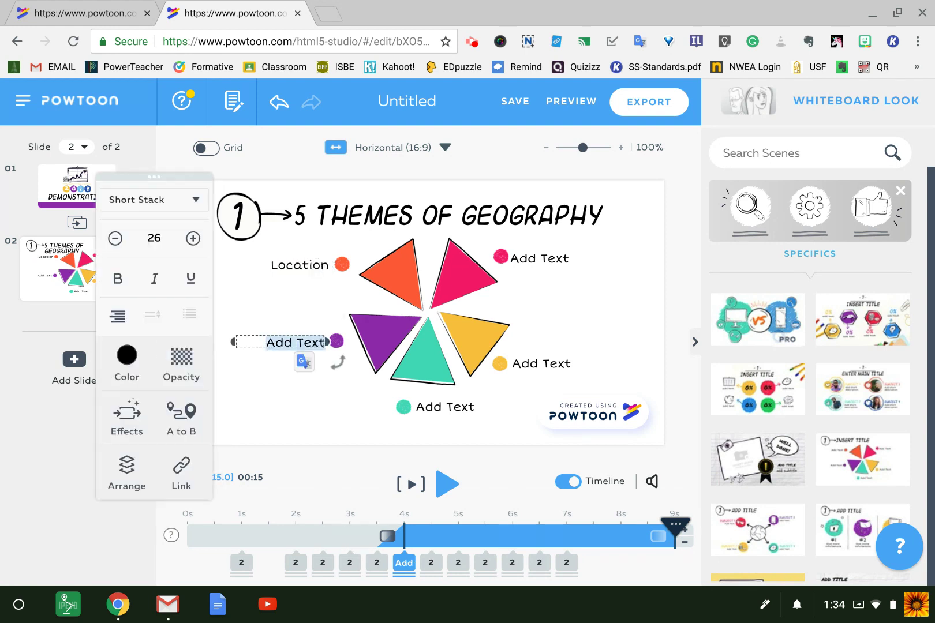
pyautogui.press('BackSpace')
pyautogui.write('Pla')
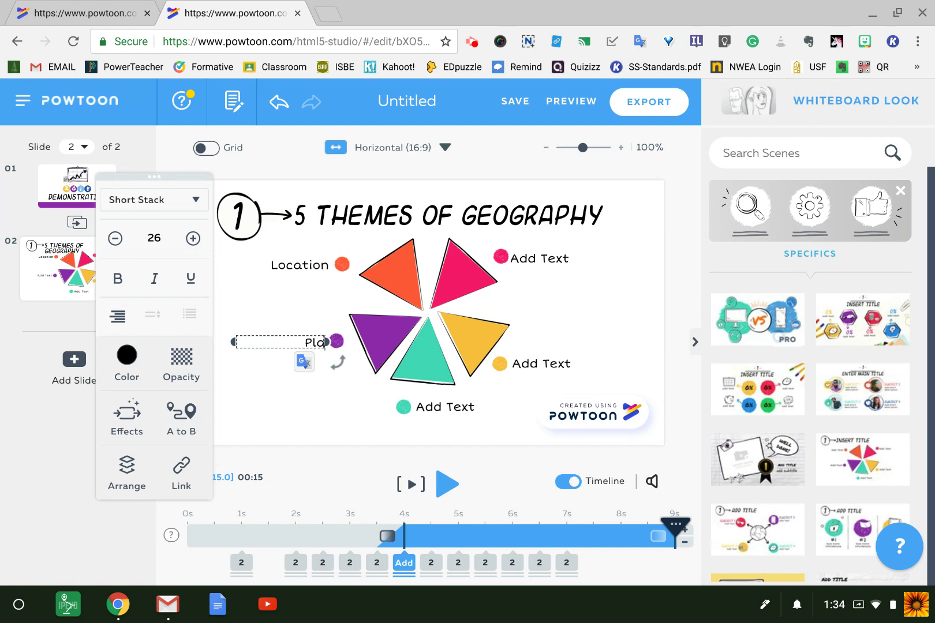
pyautogui.write('ce')
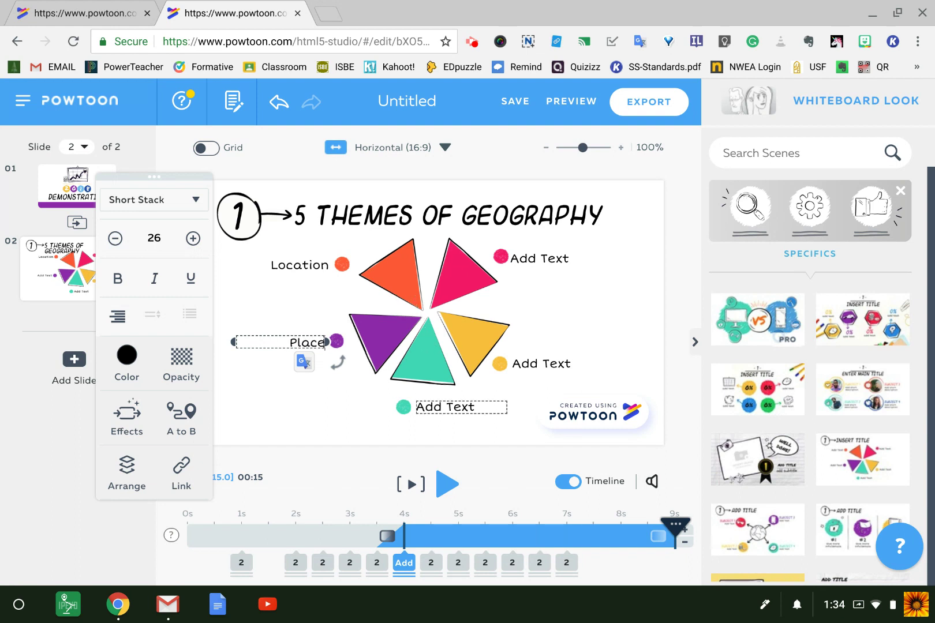
# Step: Replace the placeholder label beside the teal dot with "Movement"
pyautogui.doubleClick(445, 407)
pyautogui.write('Mo')
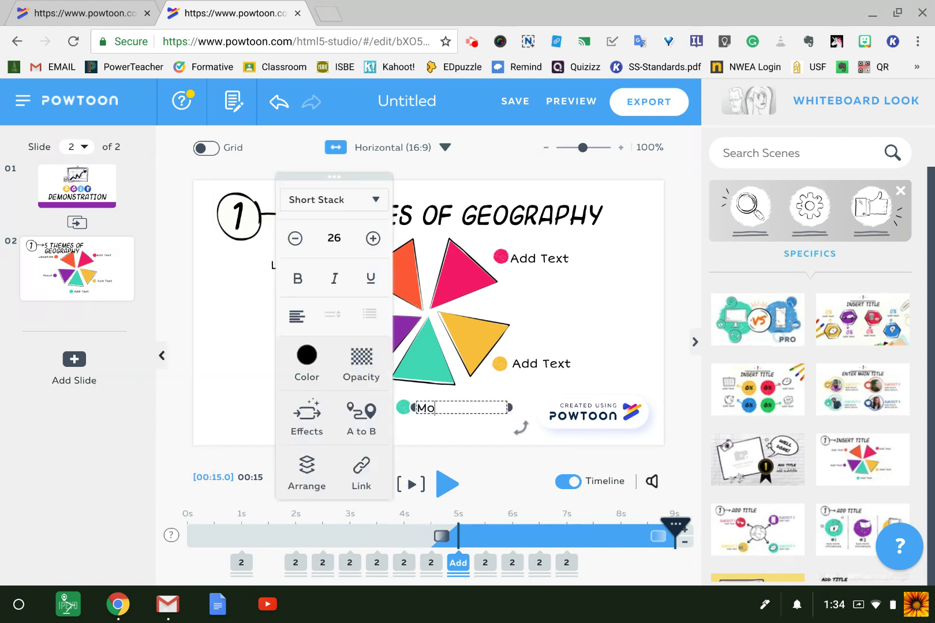
pyautogui.write('vement')
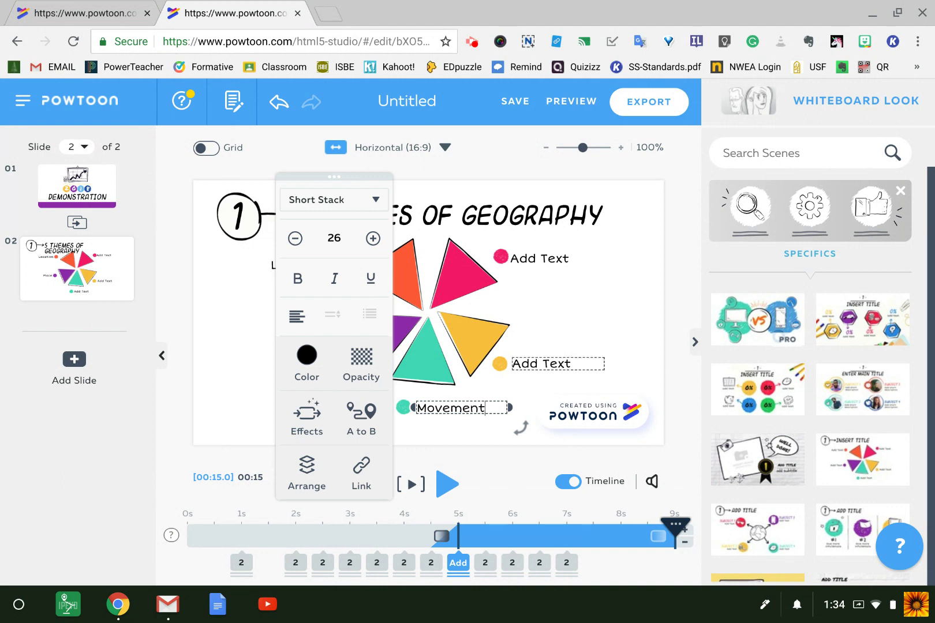
# Step: Replace the placeholder label beside the yellow dot with "Regions"
pyautogui.click(557, 364)
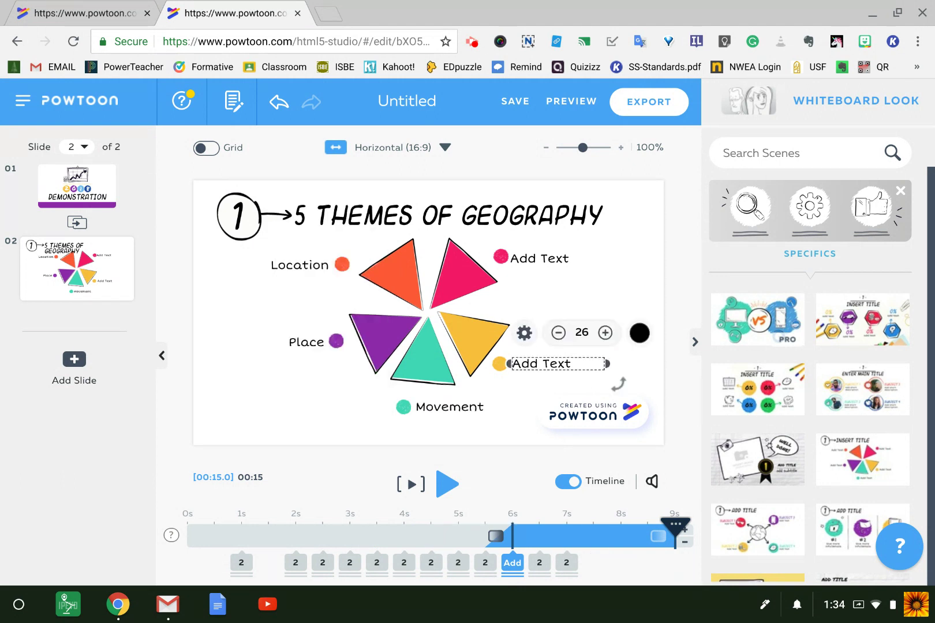
pyautogui.rightClick(546, 364)
pyautogui.doubleClick(546, 365)
pyautogui.write('Region')
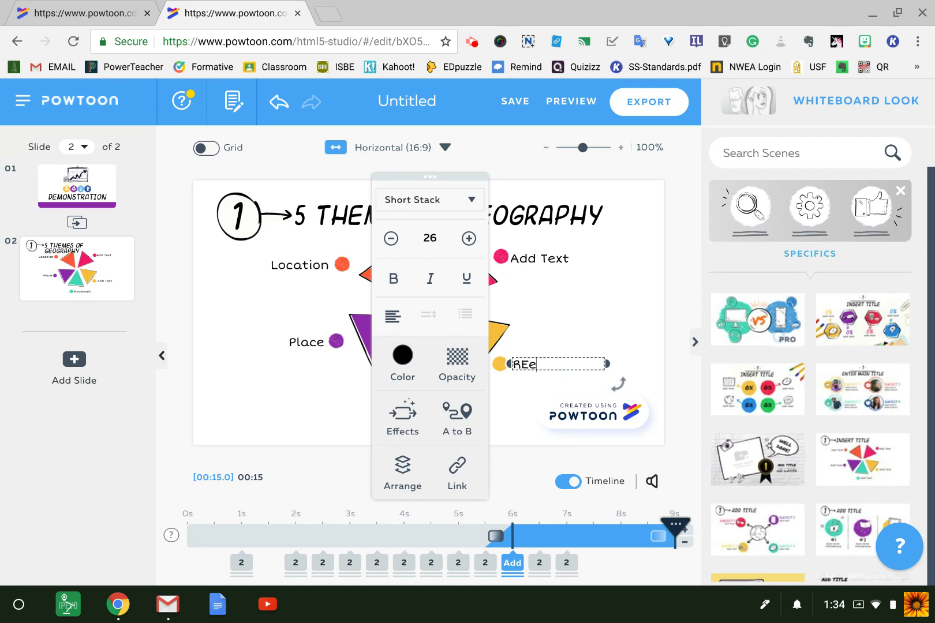
pyautogui.write('s')
# Step: Replace the placeholder label beside the pink dot with "HEI"
pyautogui.doubleClick(540, 258)
pyautogui.write('HEI')
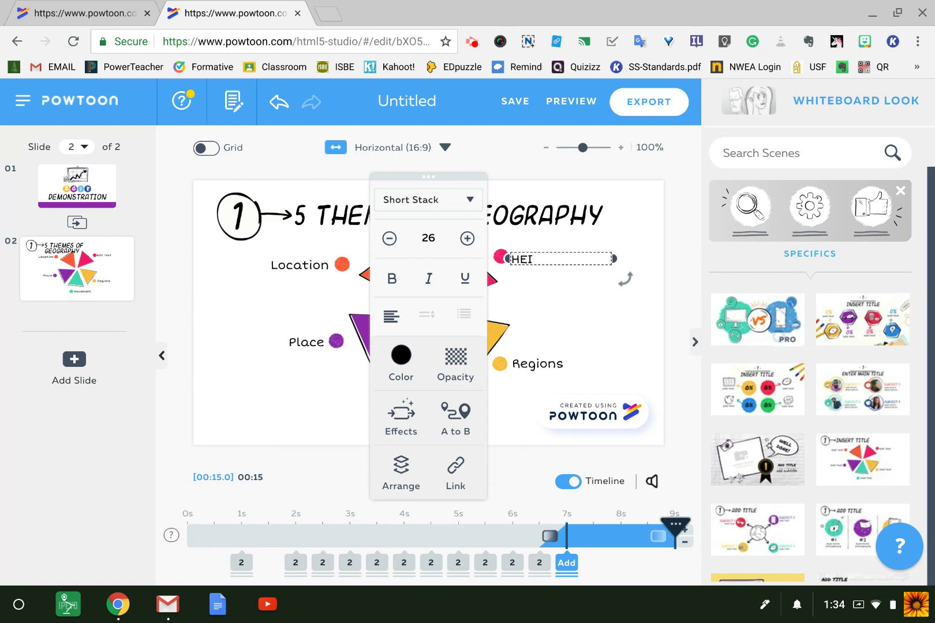
pyautogui.press('Escape')
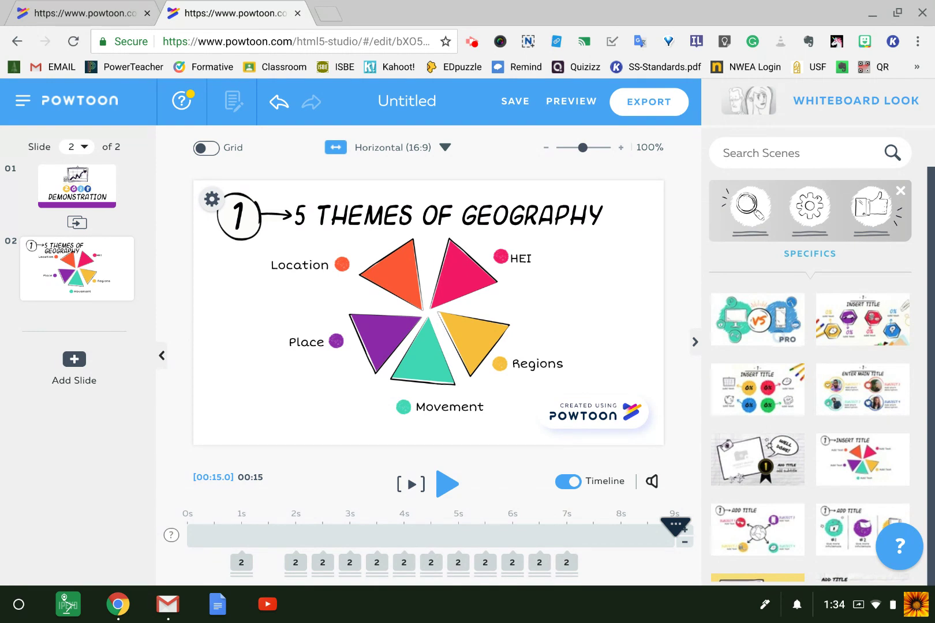
pyautogui.click(900, 191)
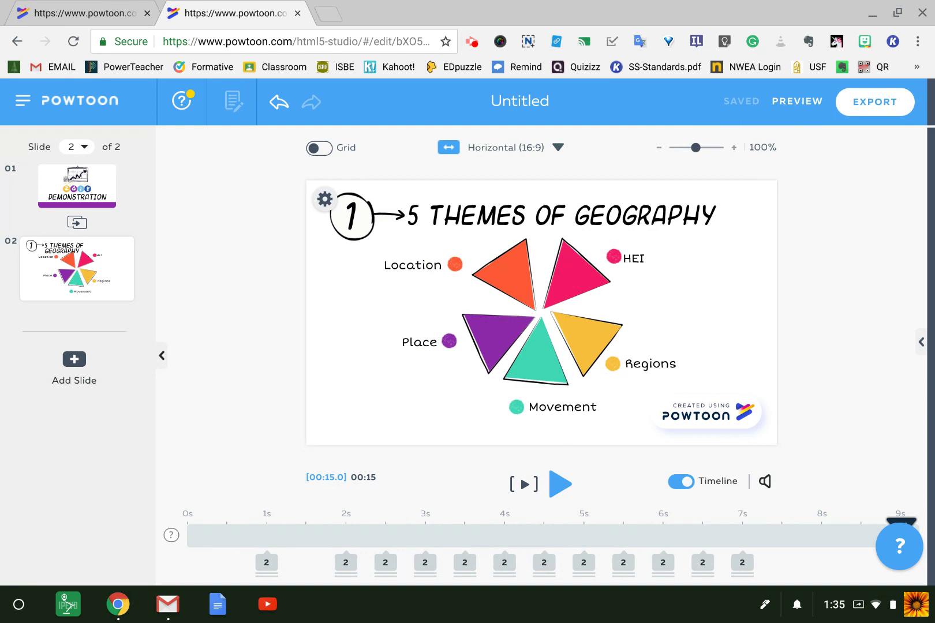
pyautogui.click(922, 341)
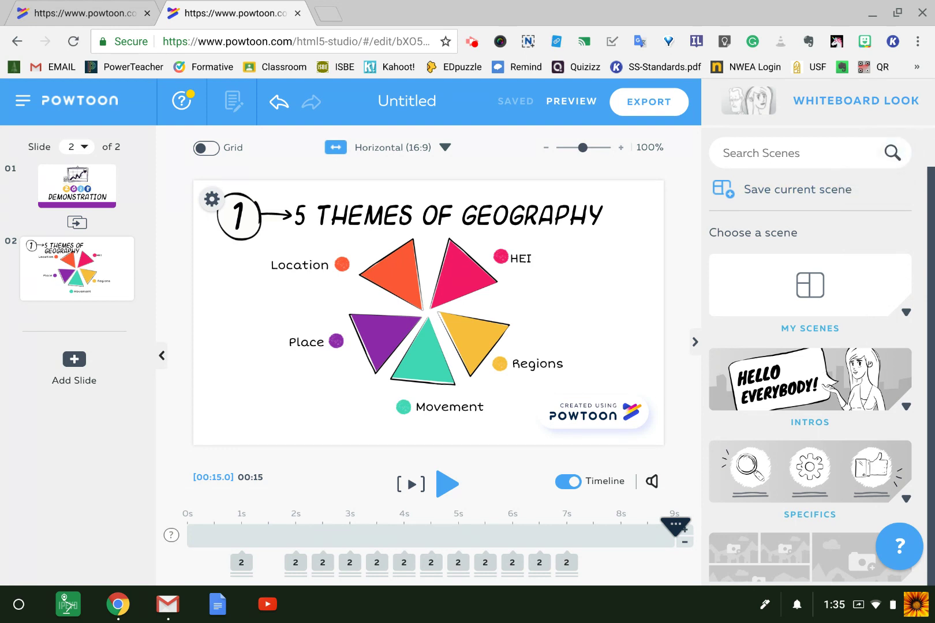
pyautogui.click(931, 186)
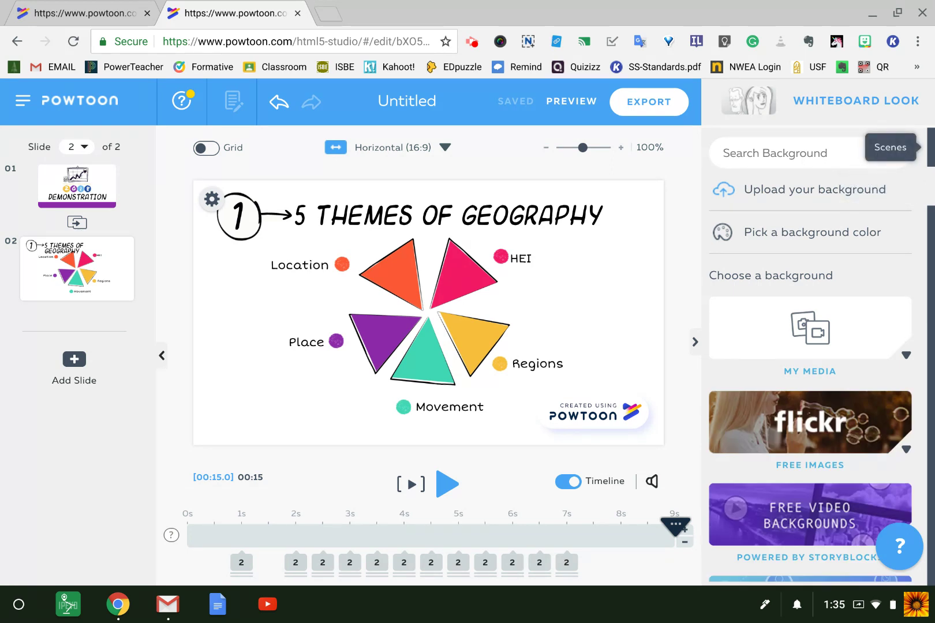
pyautogui.click(931, 147)
pyautogui.moveTo(923, 151); pyautogui.dragTo(853, 190)
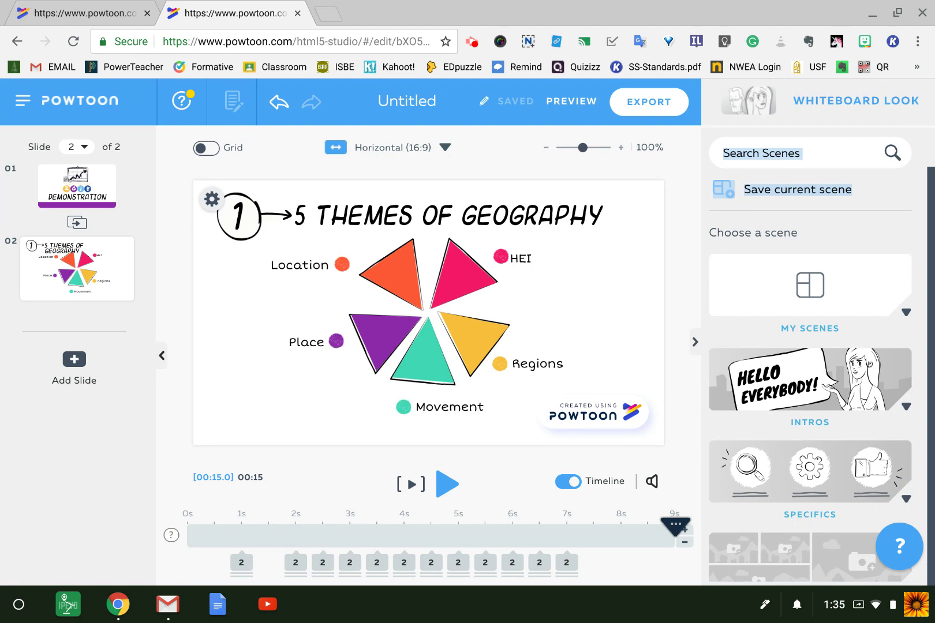
# Step: Rename the untitled Powtoon as "5 Themes" and save it
pyautogui.click(407, 101)
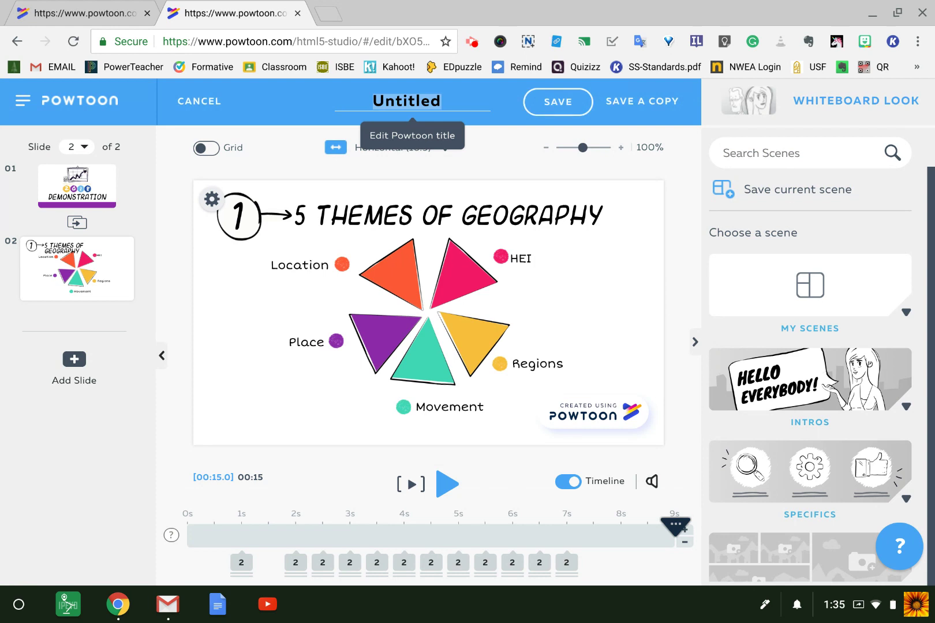
pyautogui.write('5 Themes')
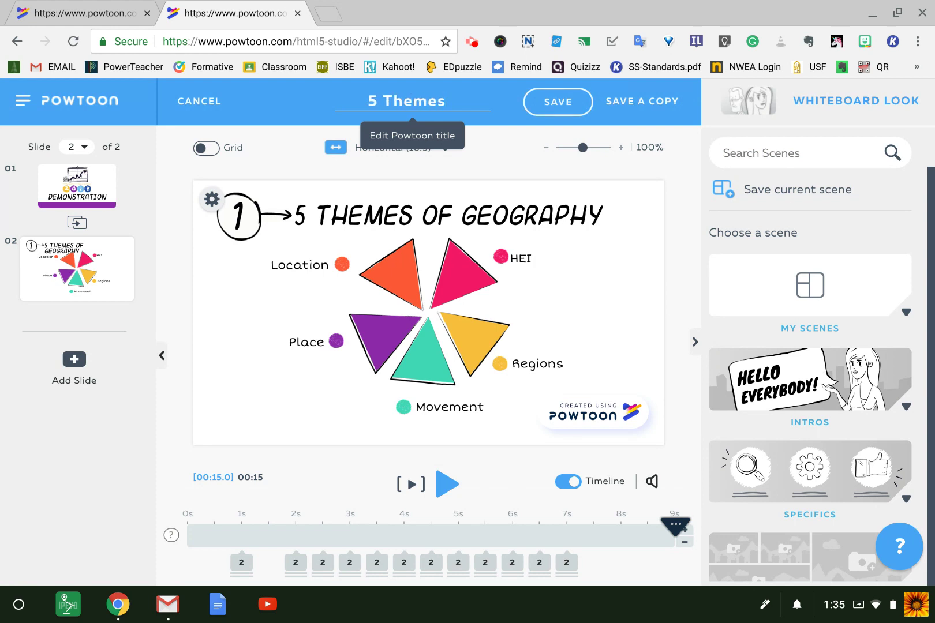
pyautogui.click(557, 103)
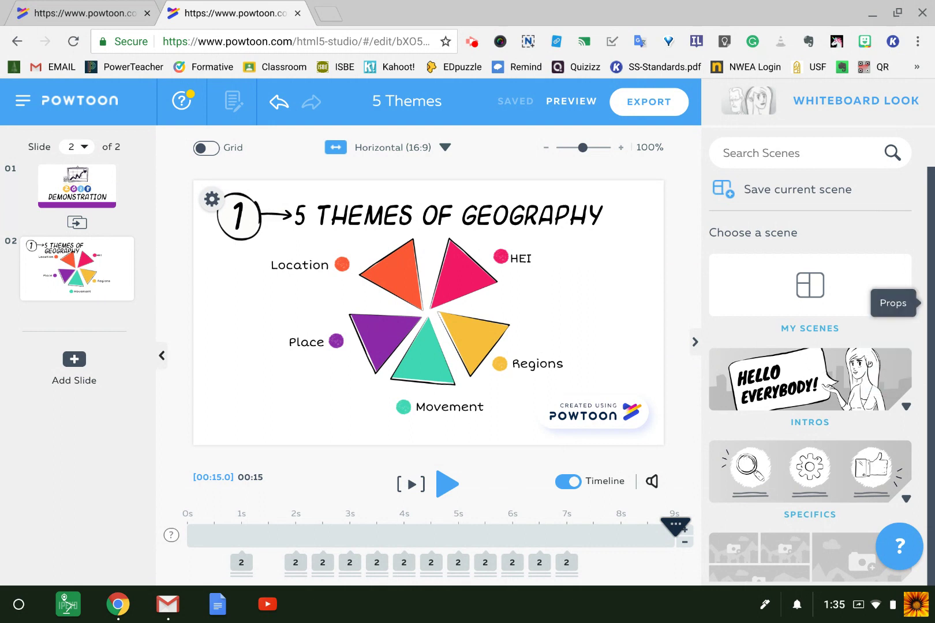
# Step: Search the props for "globe" and place the free black-and-white outline globe at the centre of the five triangles
pyautogui.click(929, 303)
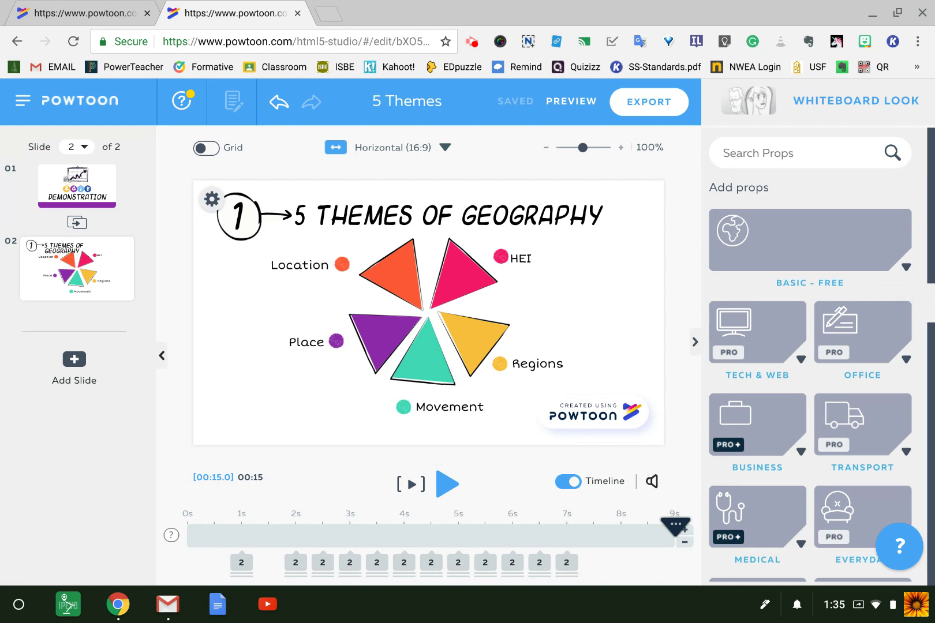
pyautogui.click(758, 153)
pyautogui.write('globe')
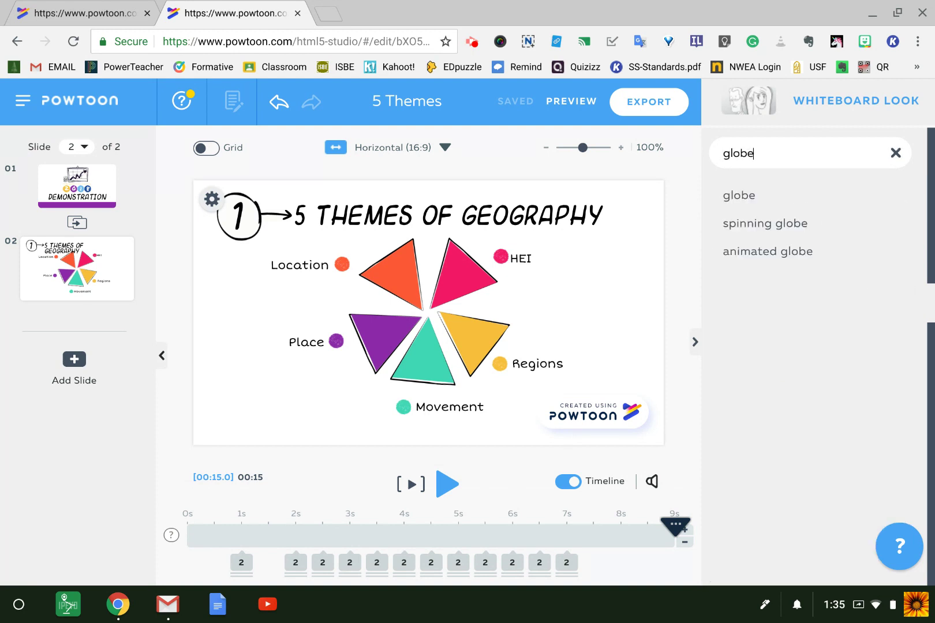
pyautogui.press('Down')
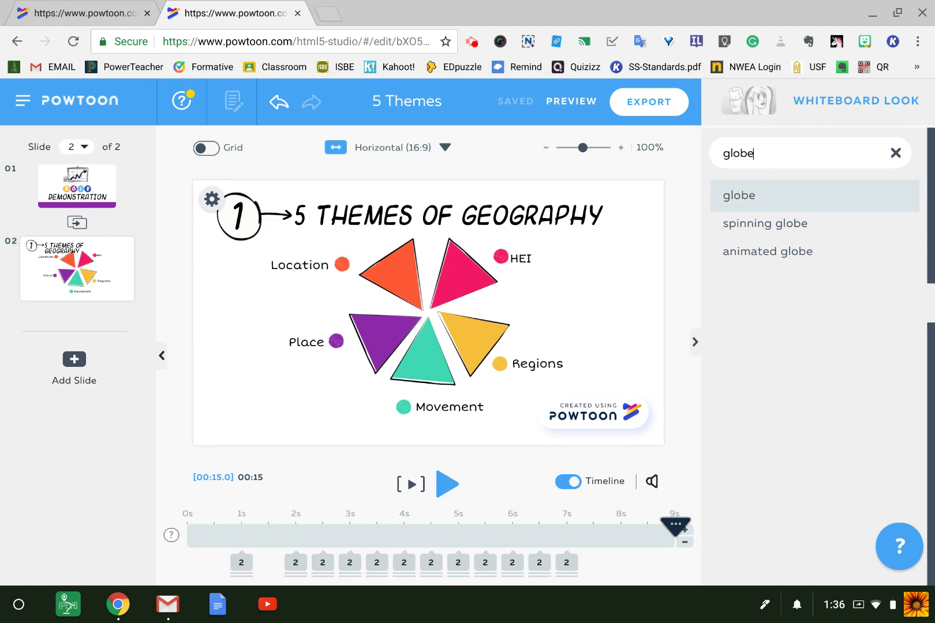
pyautogui.press('Return')
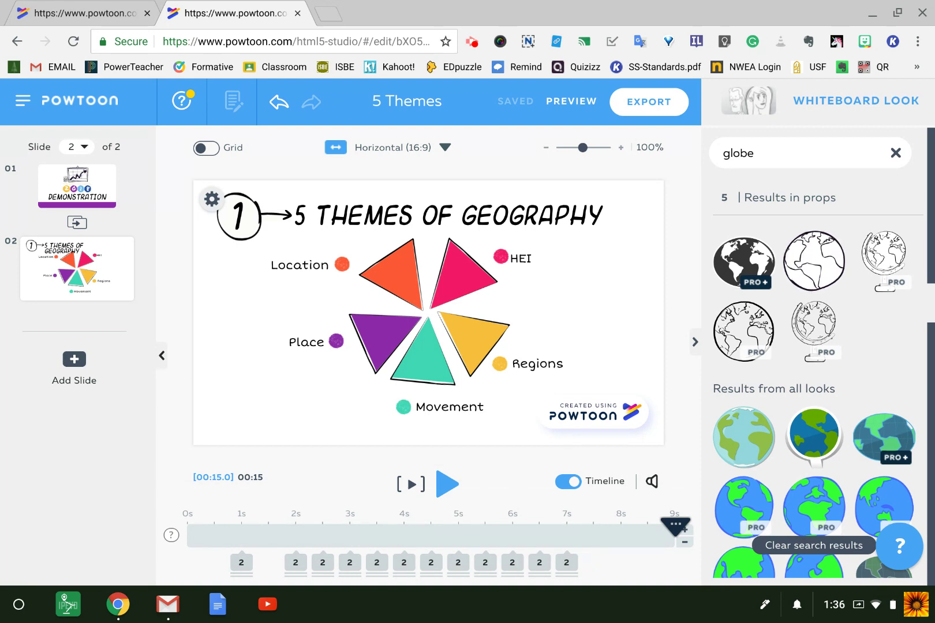
pyautogui.click(815, 262)
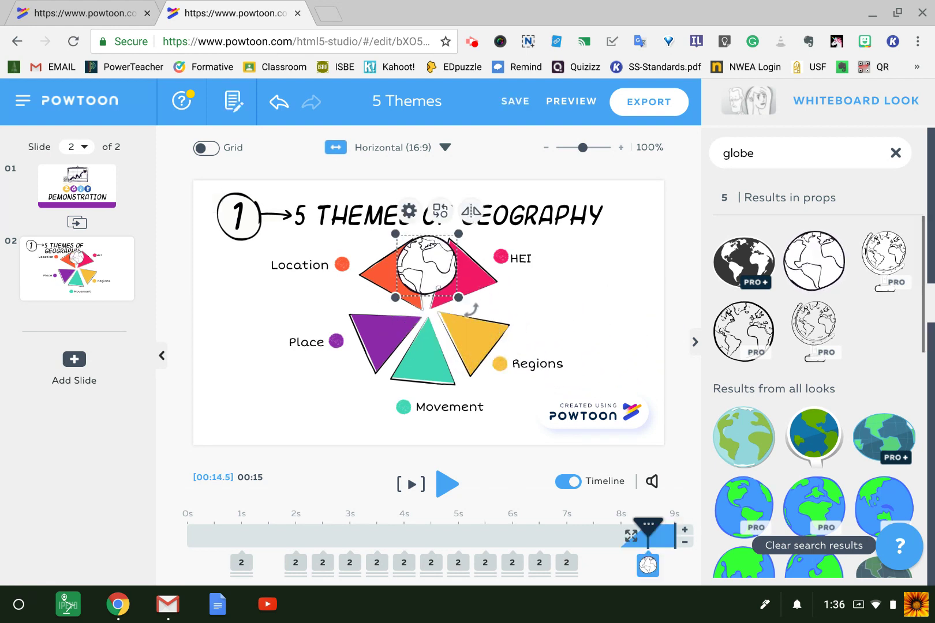
pyautogui.moveTo(427, 266); pyautogui.dragTo(427, 307)
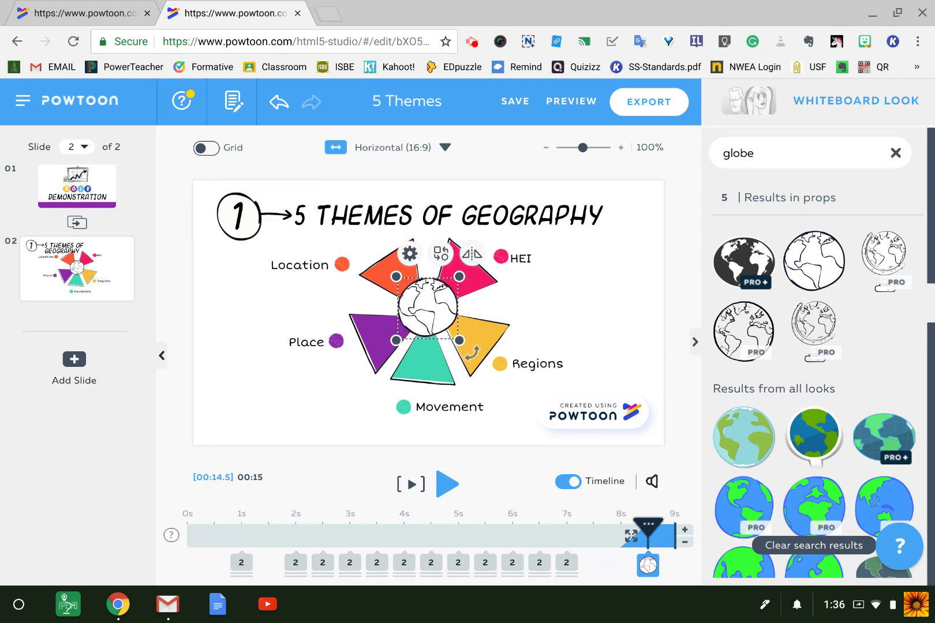
pyautogui.press('Escape')
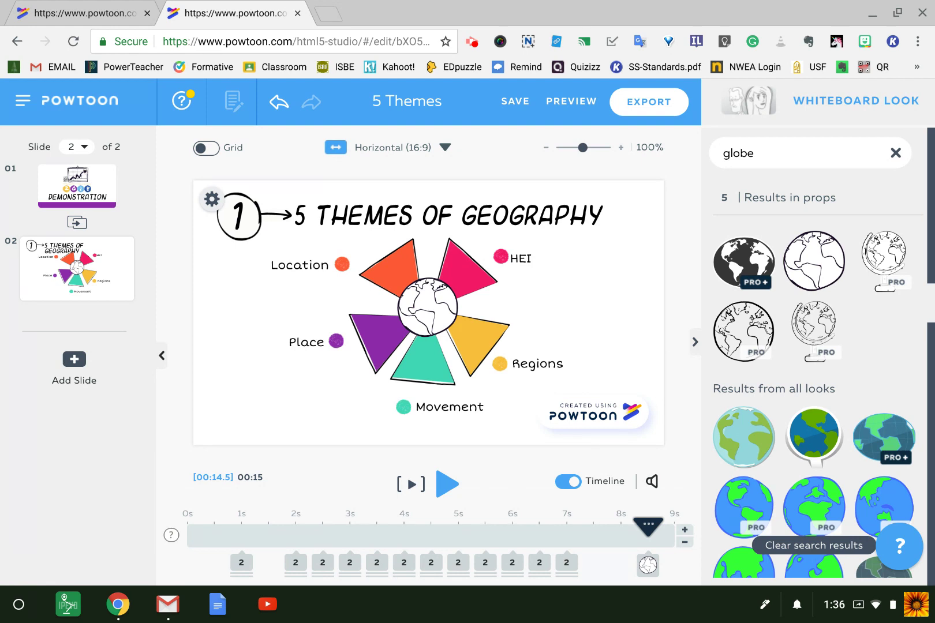
# Step: Record a voiceover of about 14 seconds for the current slide only
pyautogui.click(652, 482)
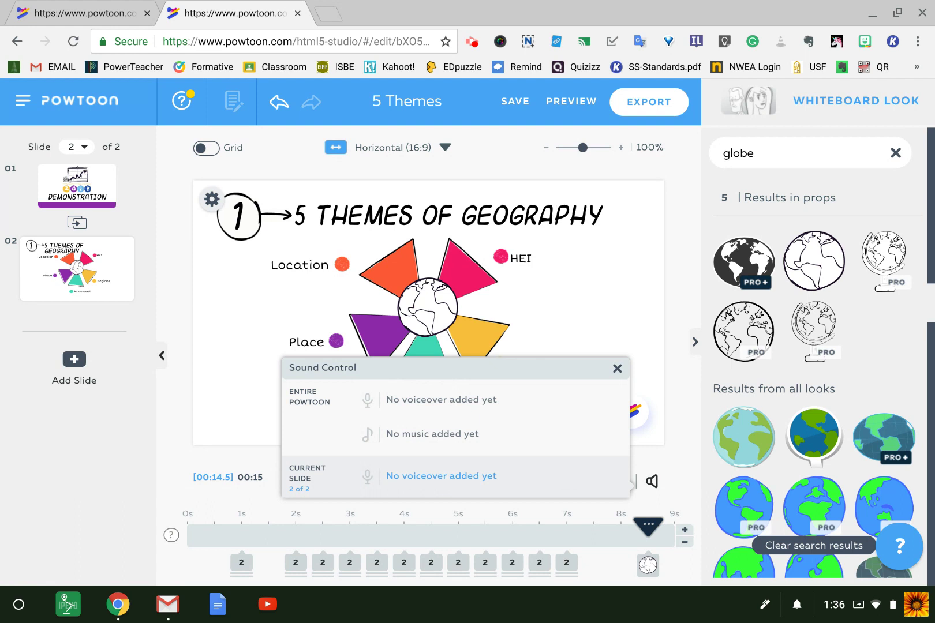
pyautogui.click(441, 476)
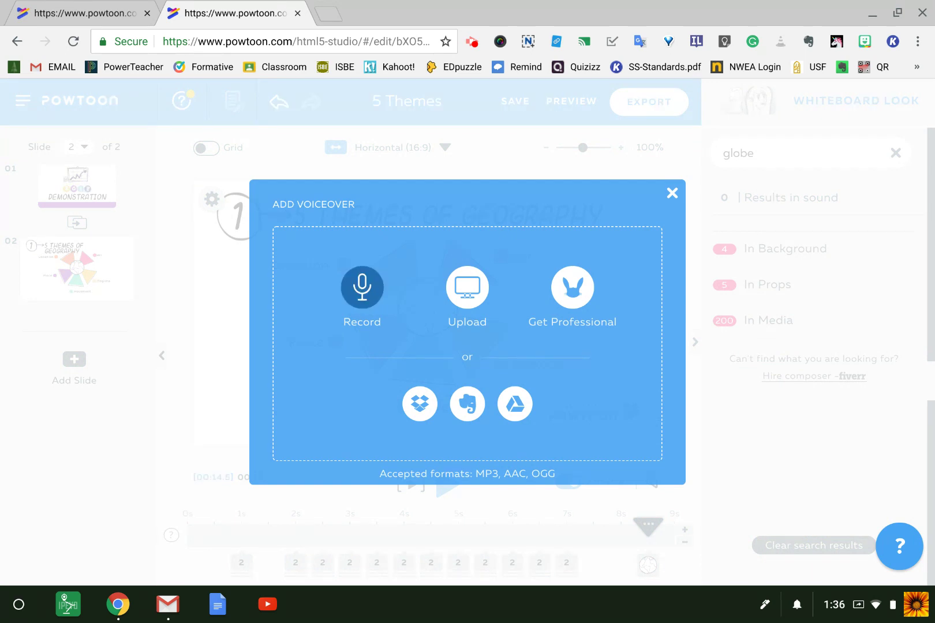
pyautogui.click(362, 287)
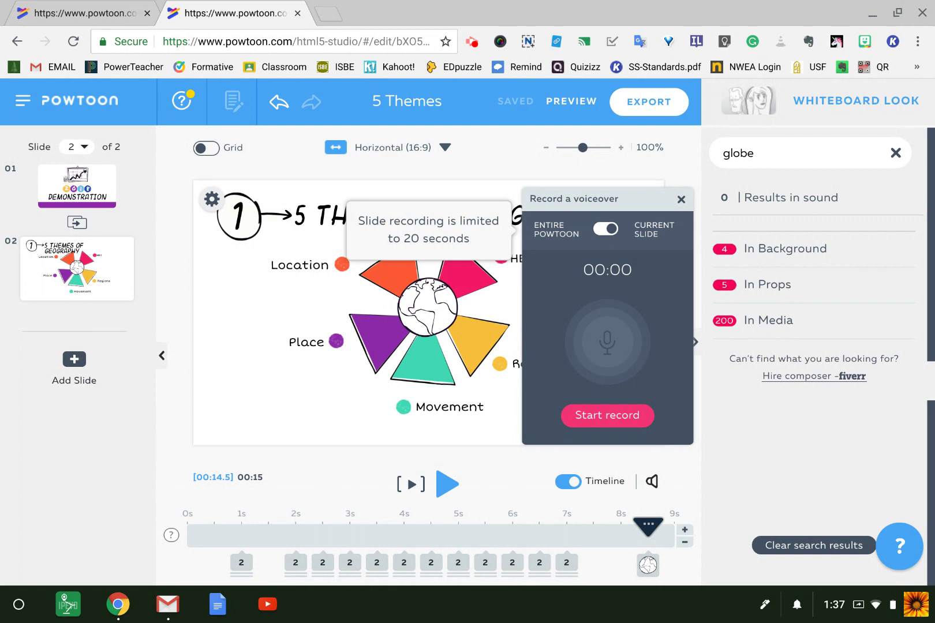
pyautogui.click(607, 415)
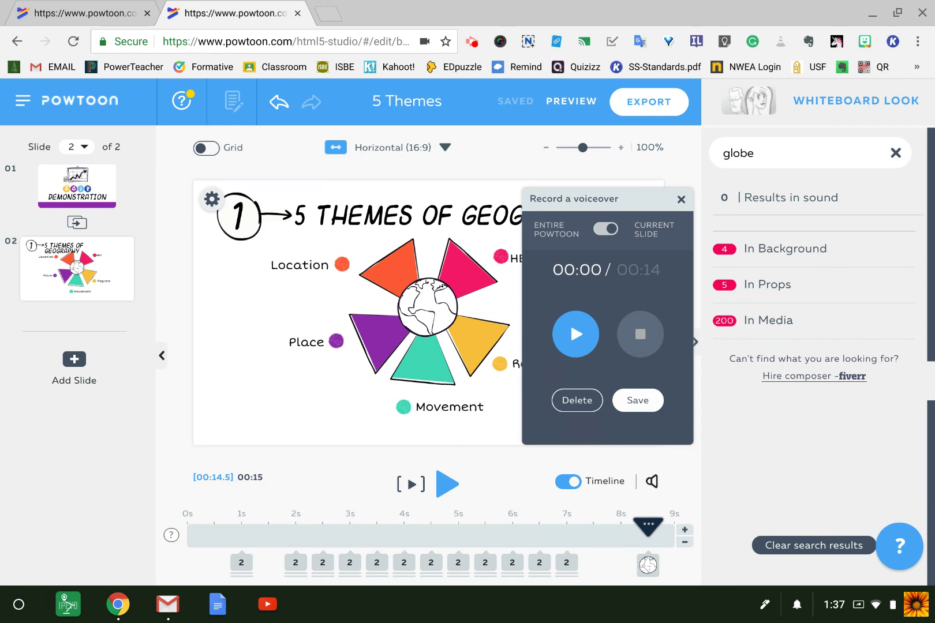
# Step: Save the recorded voiceover under the name "S2" and close the sound controls
pyautogui.click(637, 400)
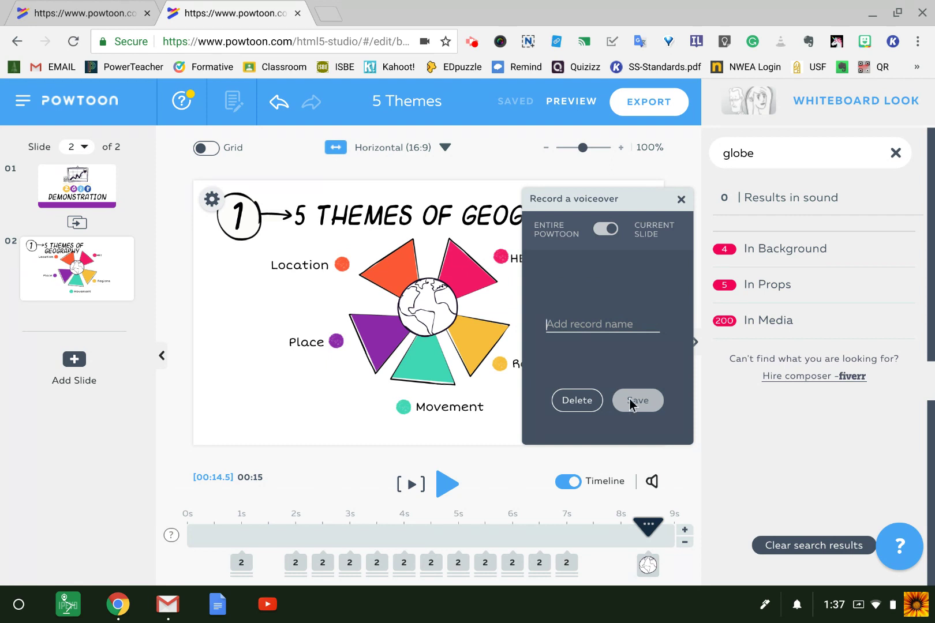
pyautogui.write('S')
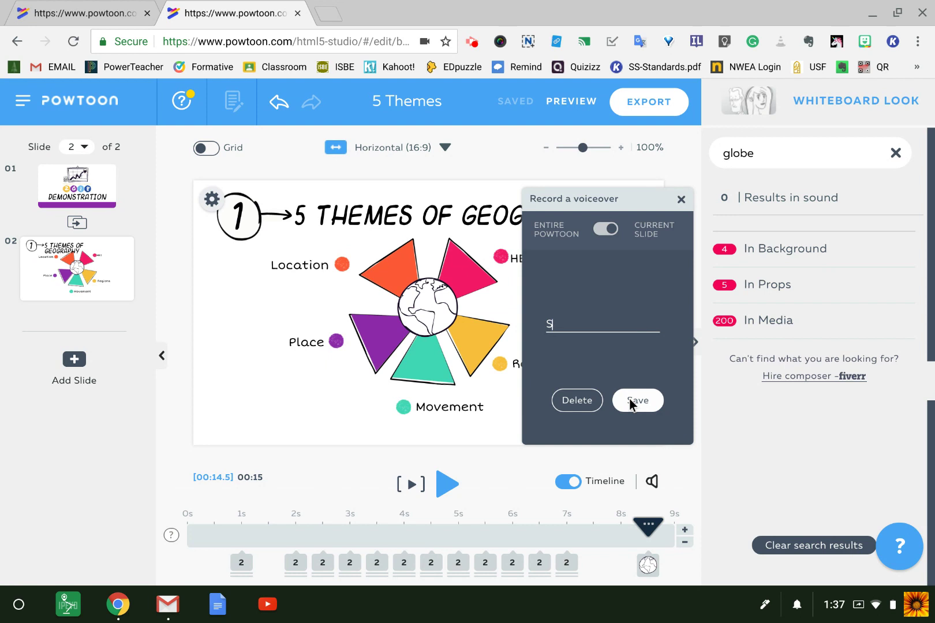
pyautogui.write('2')
pyautogui.press('Return')
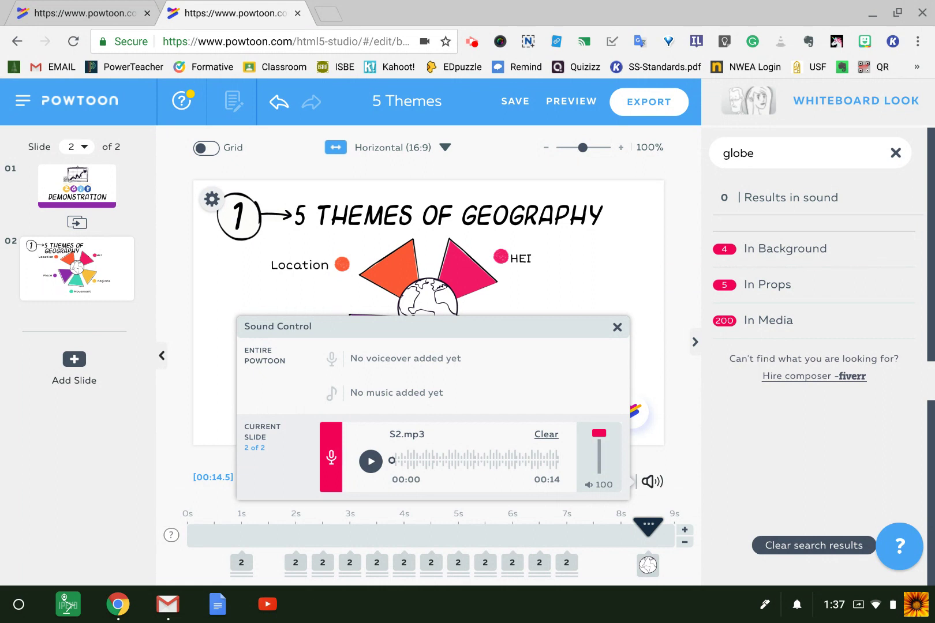
pyautogui.press('Escape')
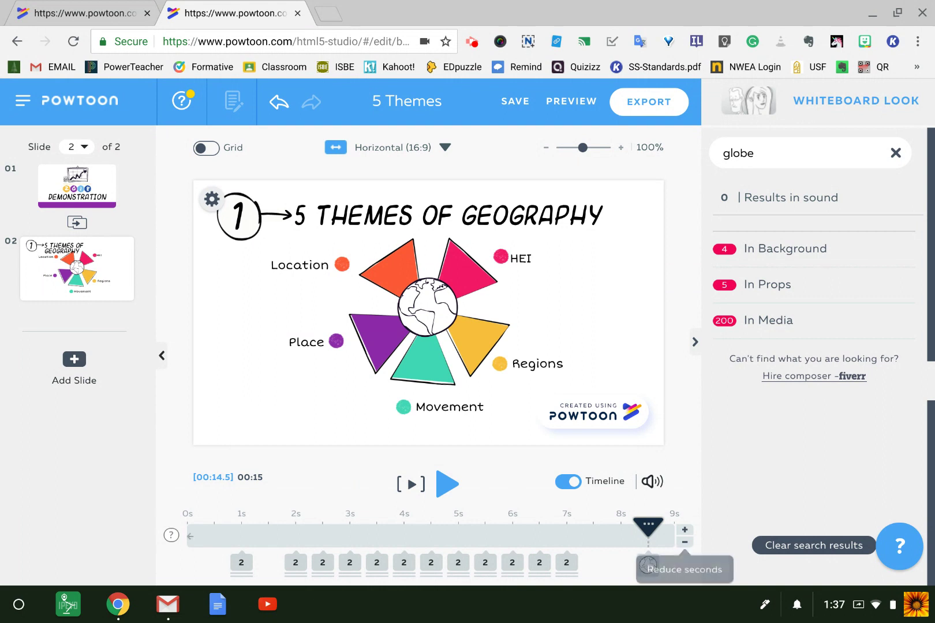
# Step: Extend the second slide by 6 seconds to a 15-second duration and play part of it with the voiceover
pyautogui.click(674, 535)
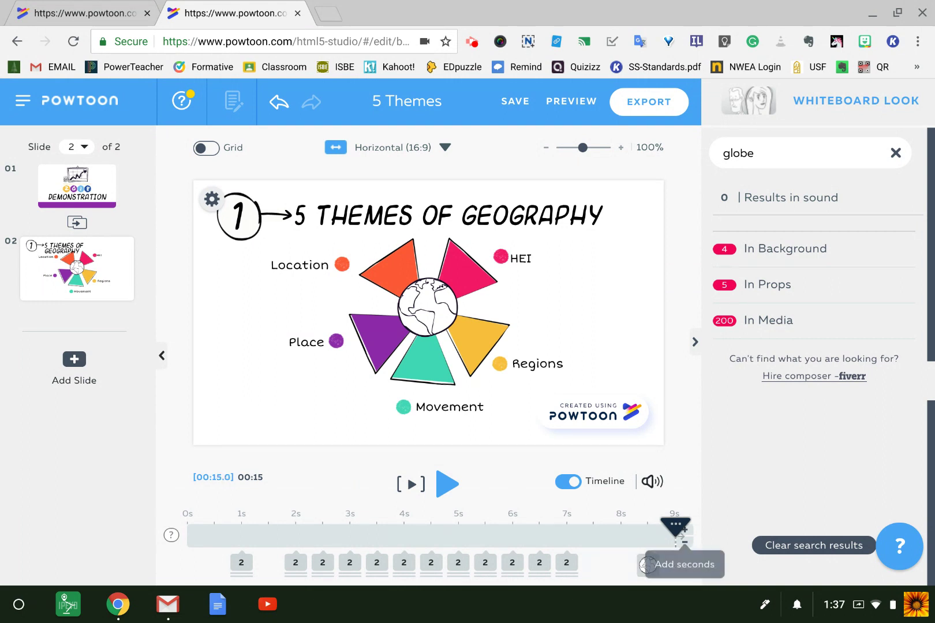
pyautogui.click(685, 530)
pyautogui.click(684, 529)
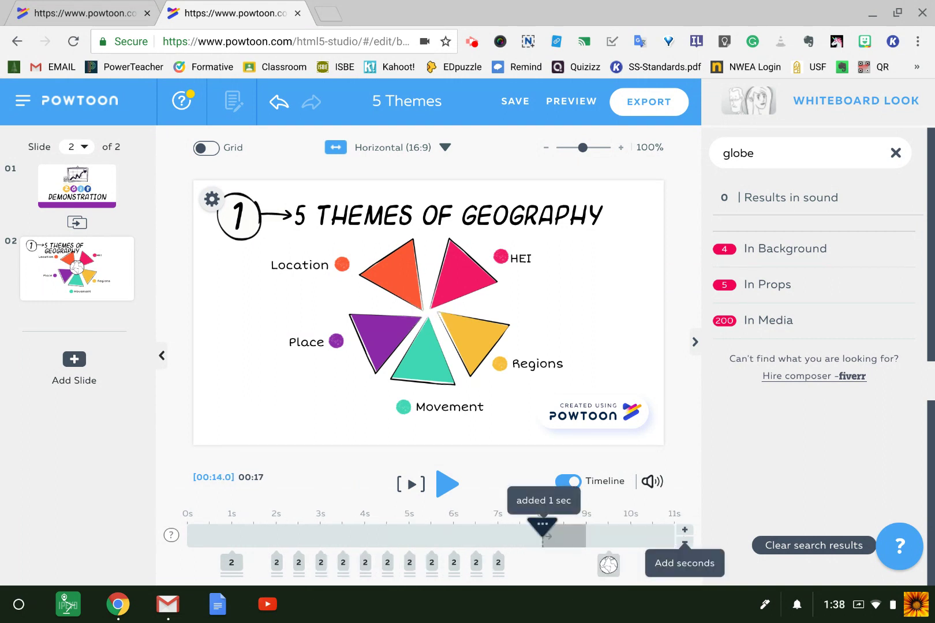
pyautogui.click(684, 529)
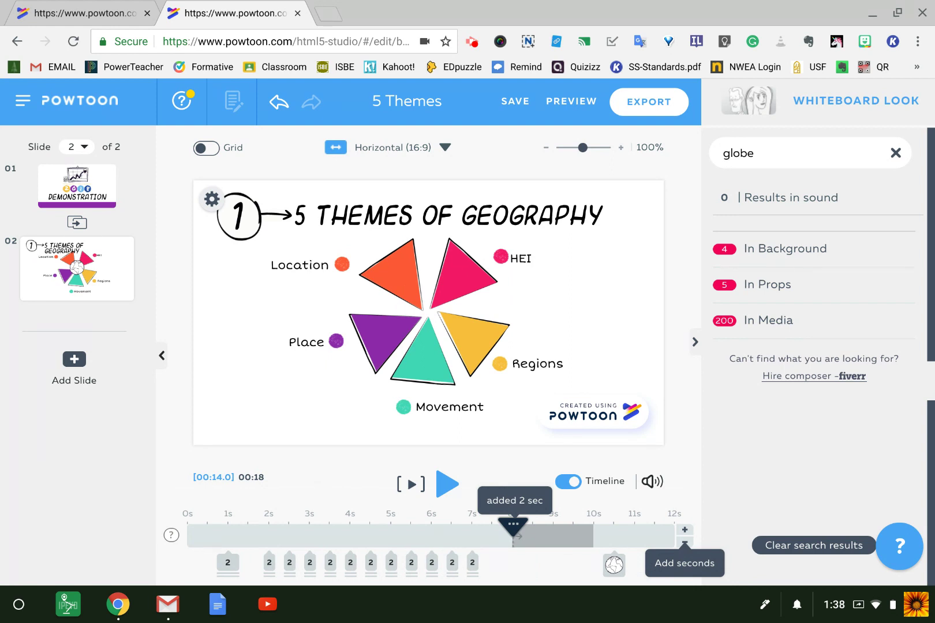
pyautogui.click(684, 530)
pyautogui.click(685, 529)
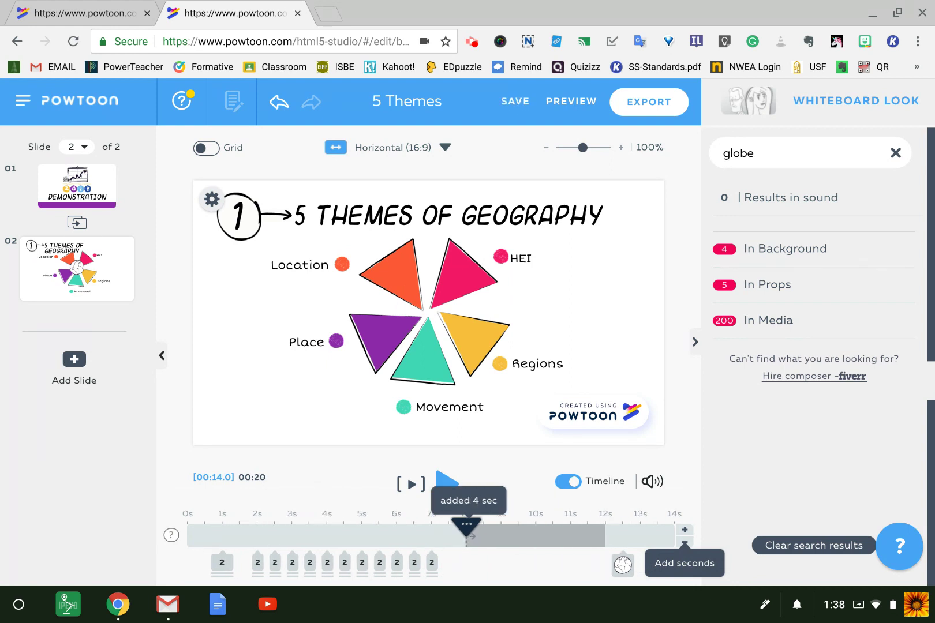
pyautogui.click(685, 529)
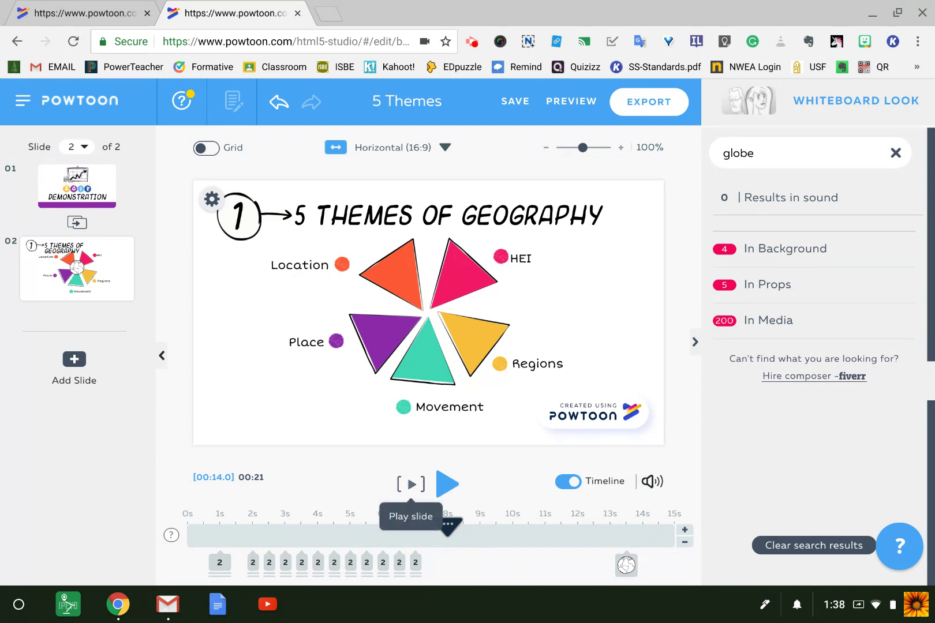
pyautogui.click(411, 485)
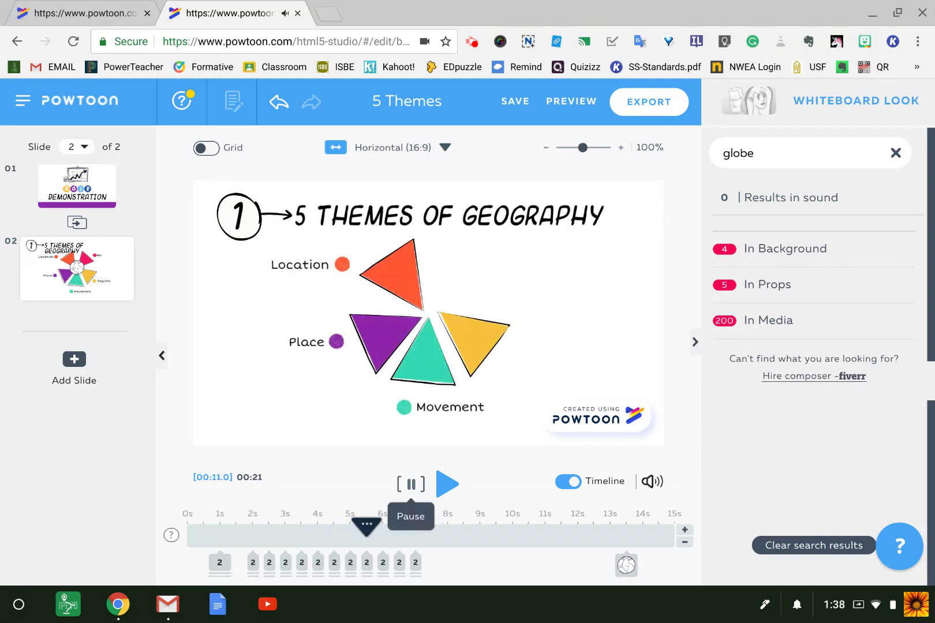
pyautogui.click(411, 484)
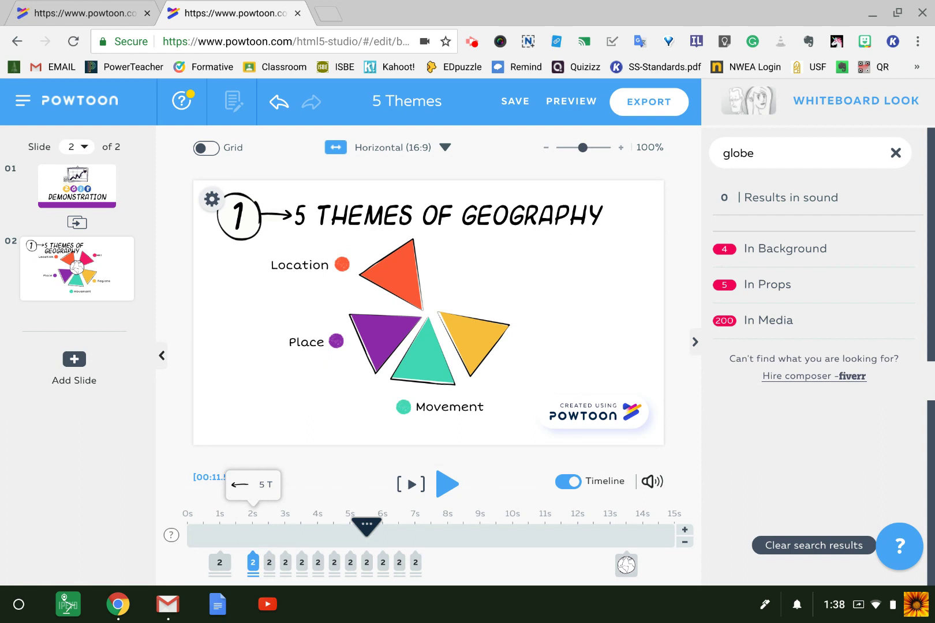
# Step: On the second slide's timeline, delay the orange triangle's entrance to 4.5 s and the Location label with its dot to 5 s
pyautogui.click(253, 562)
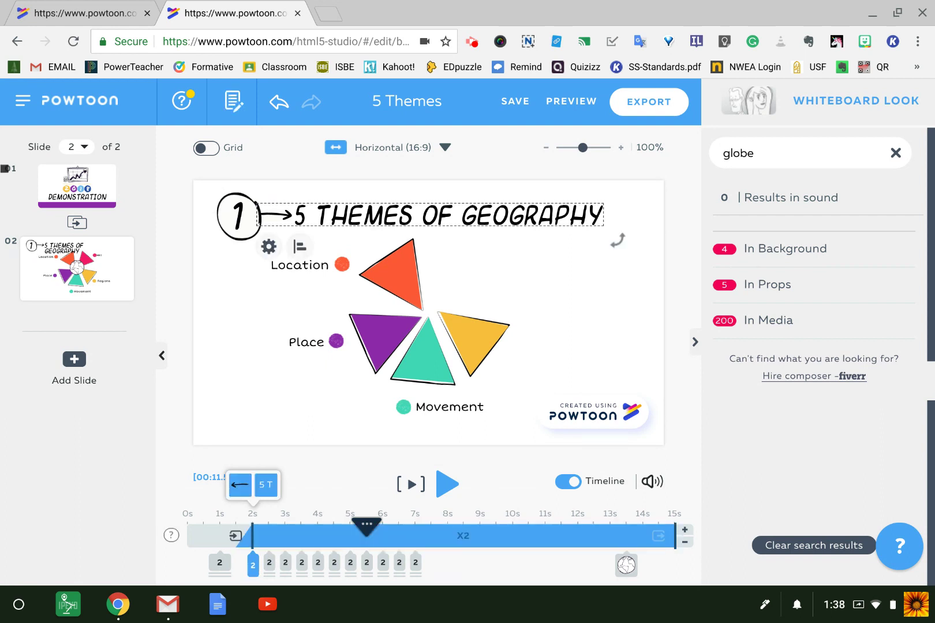
pyautogui.click(240, 485)
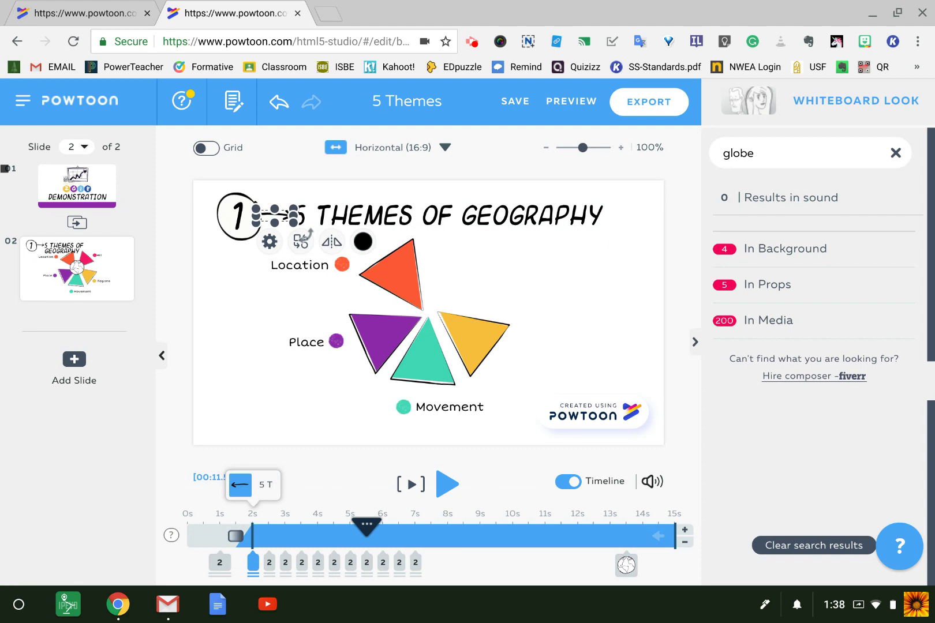
pyautogui.click(265, 485)
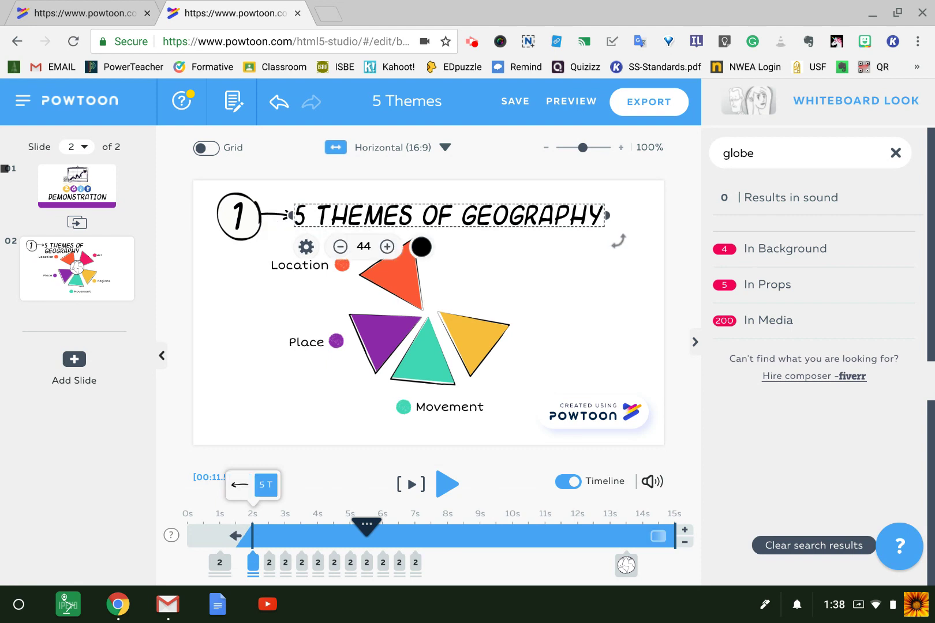
pyautogui.moveTo(269, 563)
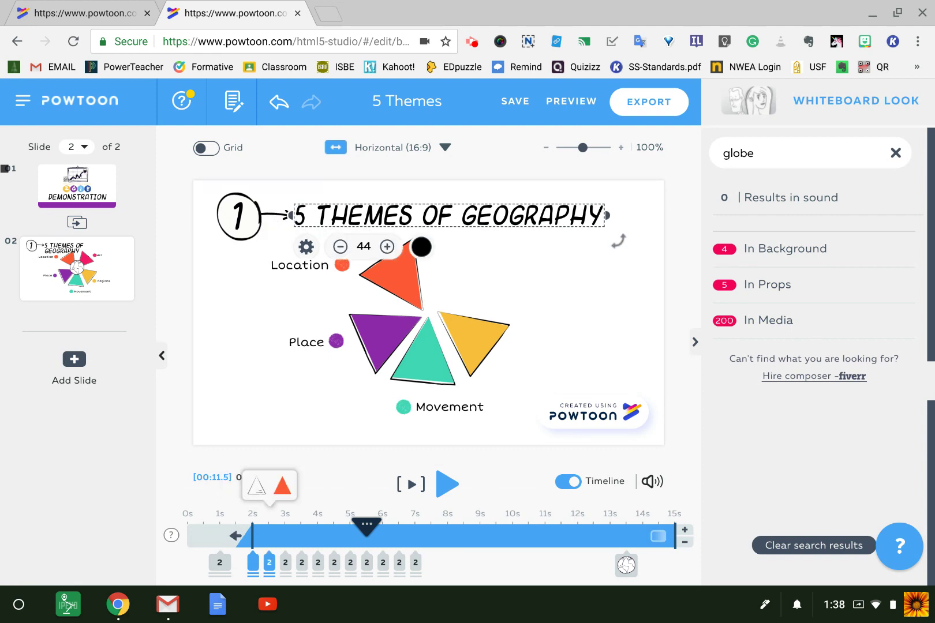
pyautogui.click(257, 485)
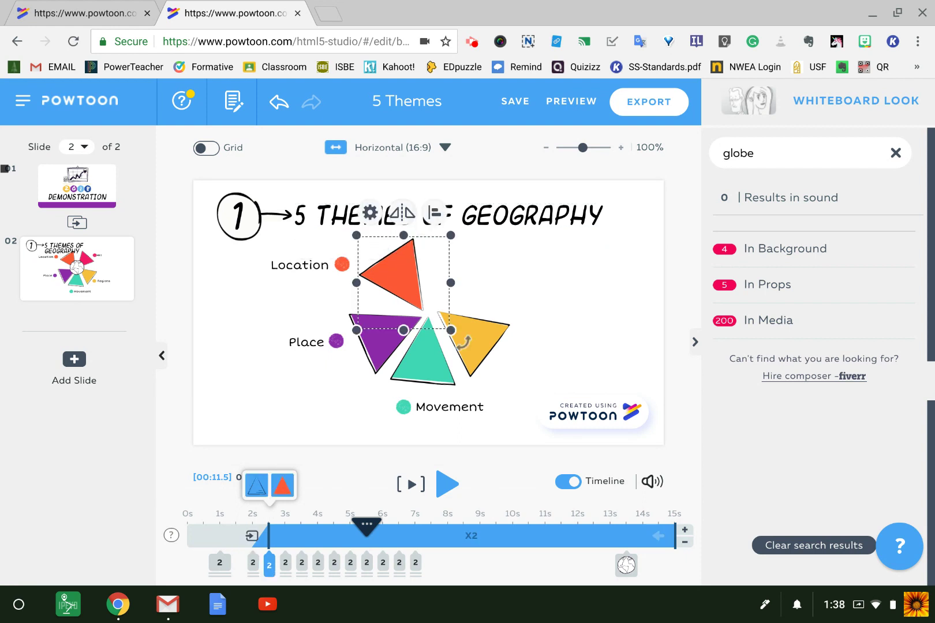
pyautogui.moveTo(269, 565)
pyautogui.mouseDown()
pyautogui.moveTo(351, 564)
pyautogui.moveTo(334, 565)
pyautogui.mouseUp()
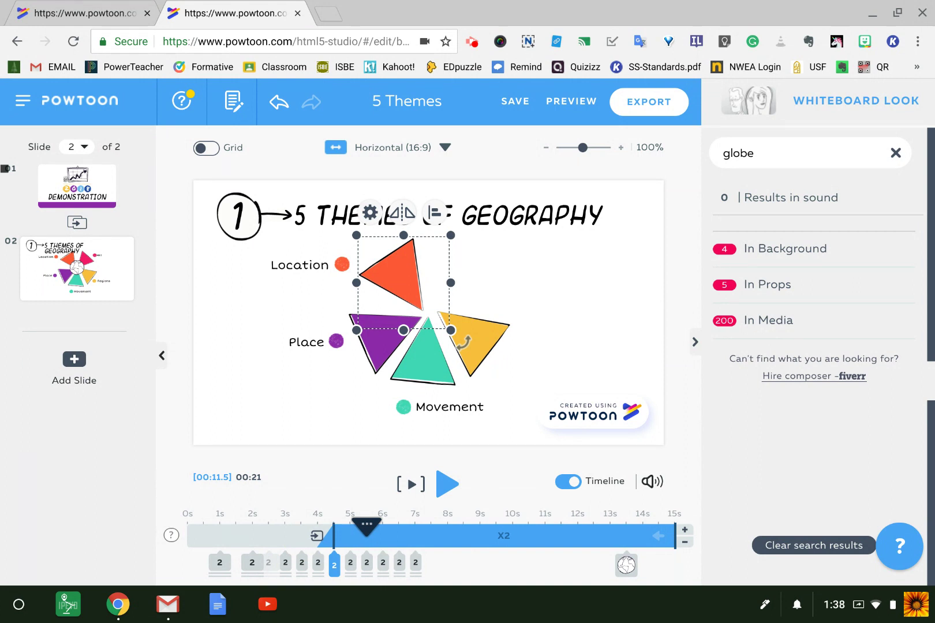
pyautogui.moveTo(335, 564)
pyautogui.mouseDown()
pyautogui.moveTo(302, 565)
pyautogui.moveTo(350, 565)
pyautogui.mouseUp()
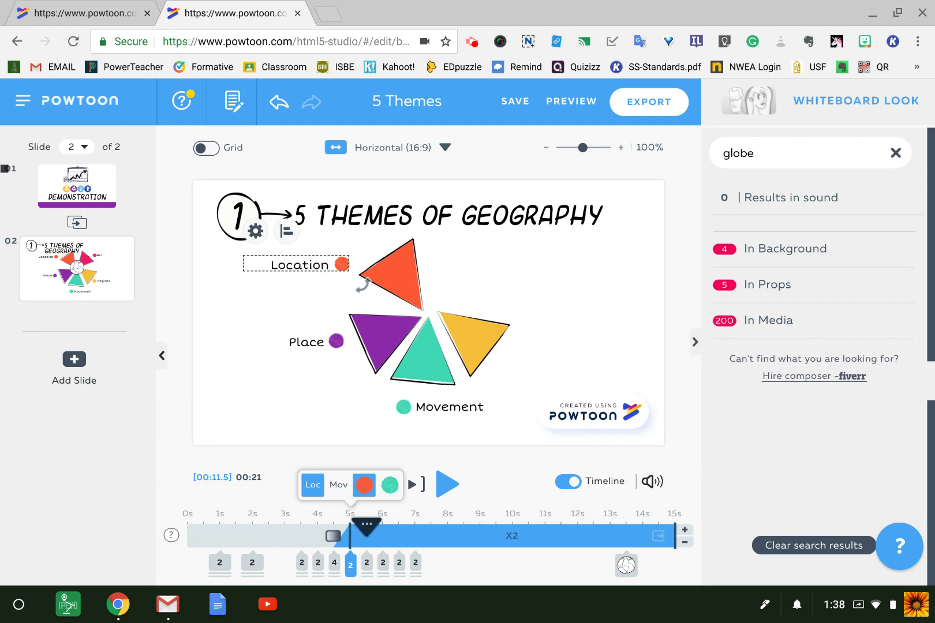
pyautogui.press('Escape')
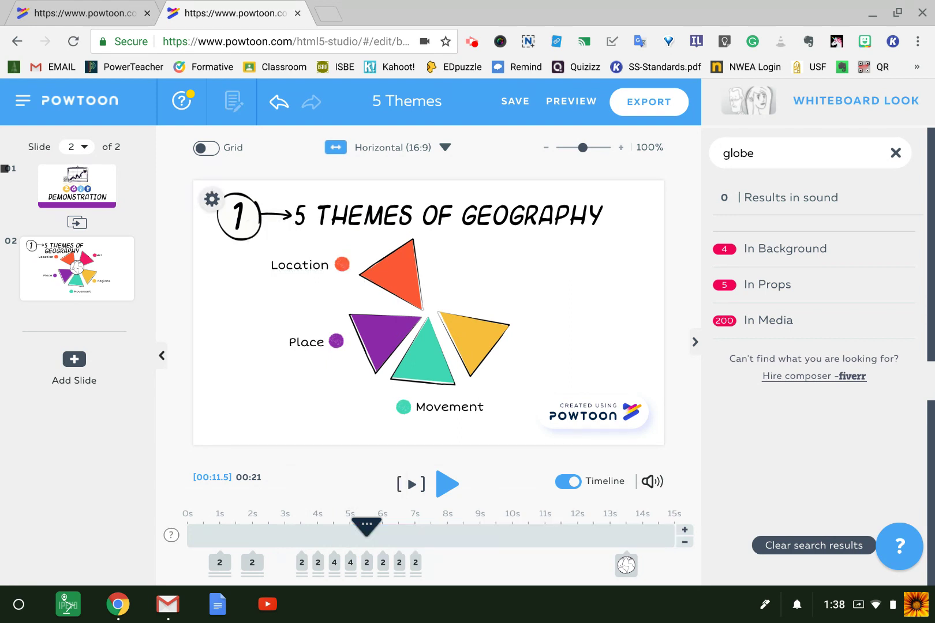
# Step: Play the slide with its voiceover from 4 s to check where the Location elements appear
pyautogui.moveTo(367, 527); pyautogui.dragTo(319, 527)
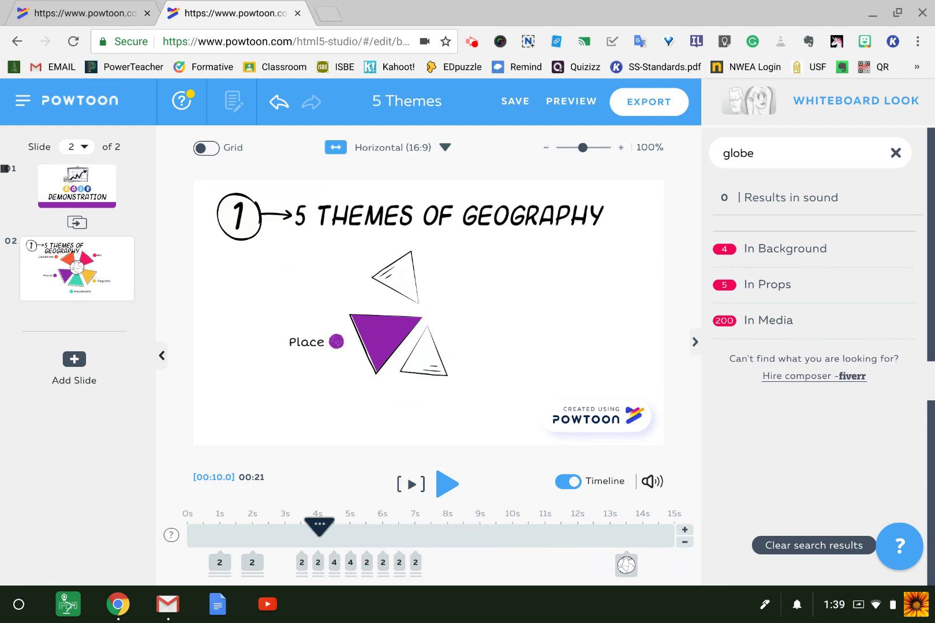
pyautogui.moveTo(320, 527)
pyautogui.mouseDown()
pyautogui.moveTo(303, 526)
pyautogui.moveTo(318, 527)
pyautogui.mouseUp()
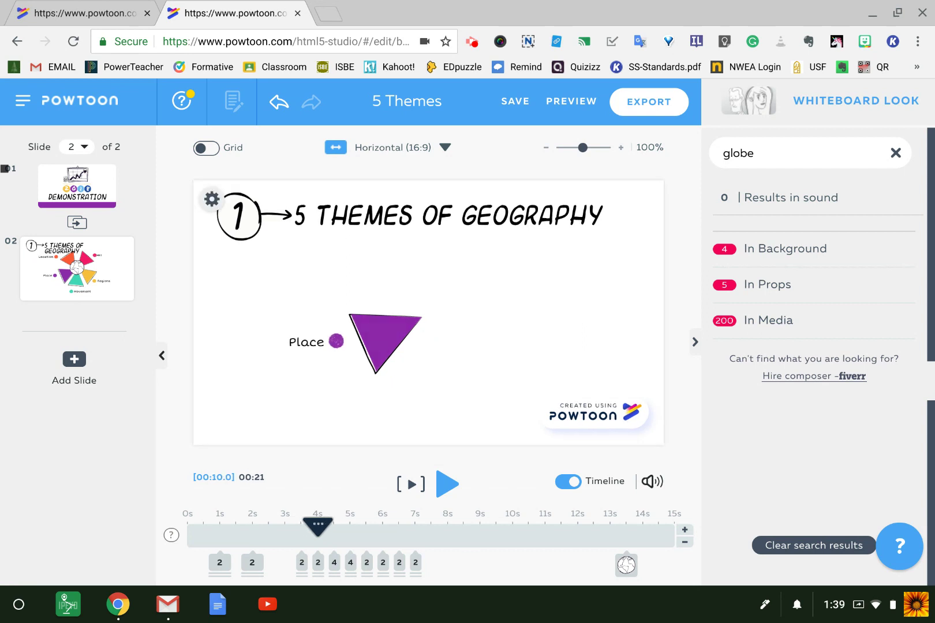
pyautogui.click(448, 484)
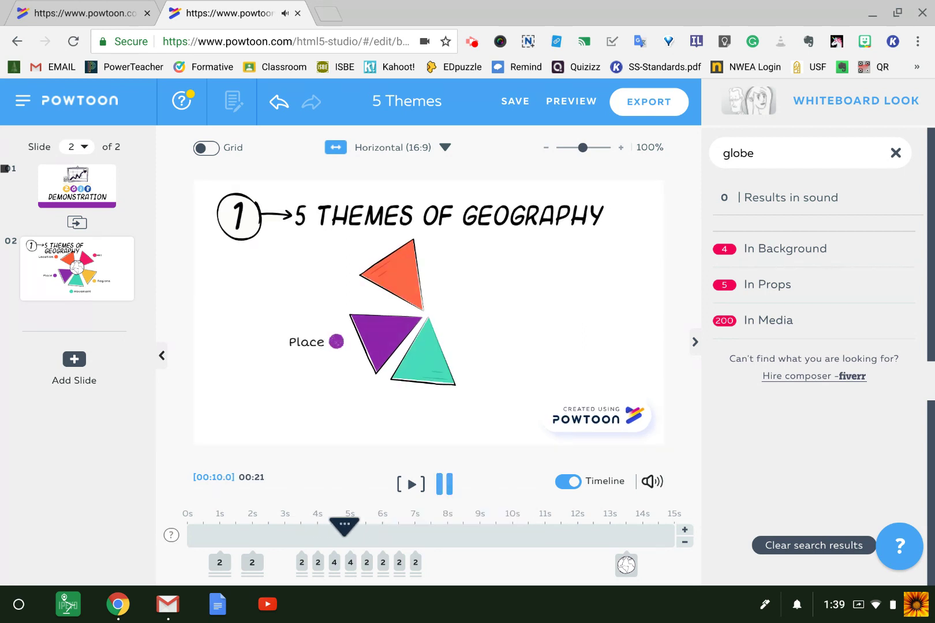
pyautogui.click(444, 484)
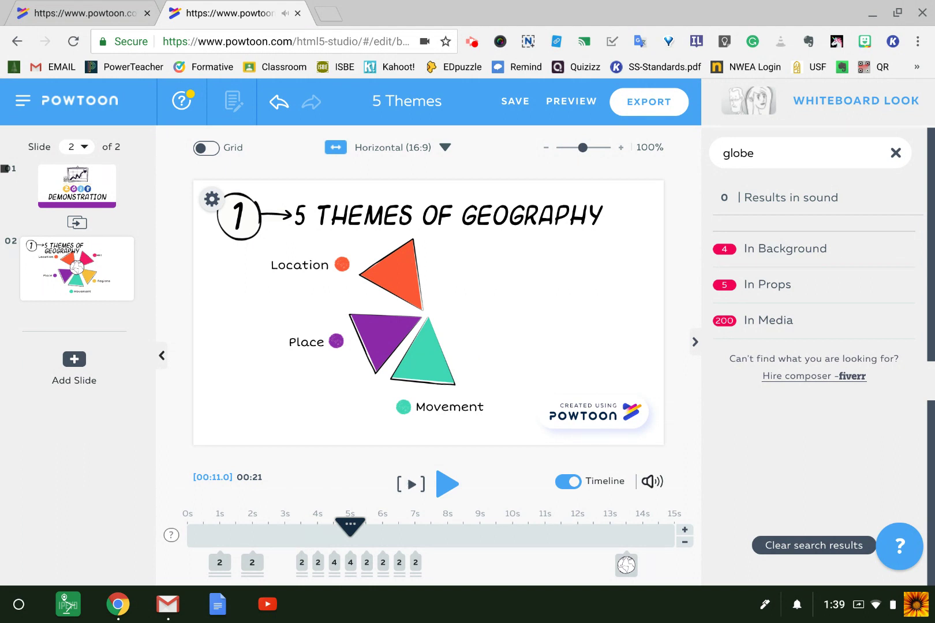
# Step: Delay the HEI label and dot to 10.5 s, the pink triangle to 10 s, the Regions label and dot to 9.5 s, and the yellow triangle to 9 s
pyautogui.moveTo(382, 563)
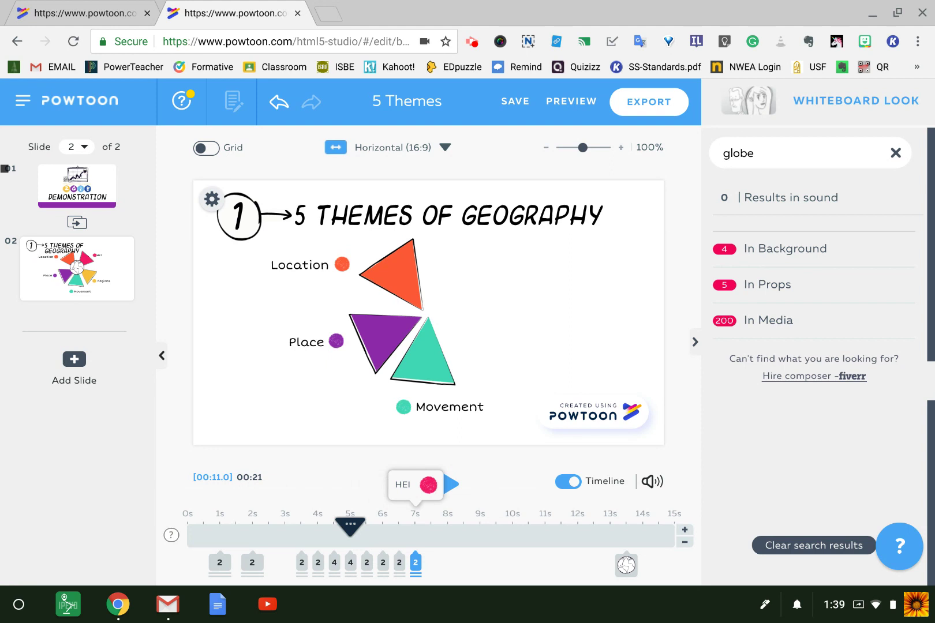
pyautogui.moveTo(415, 563); pyautogui.dragTo(529, 565)
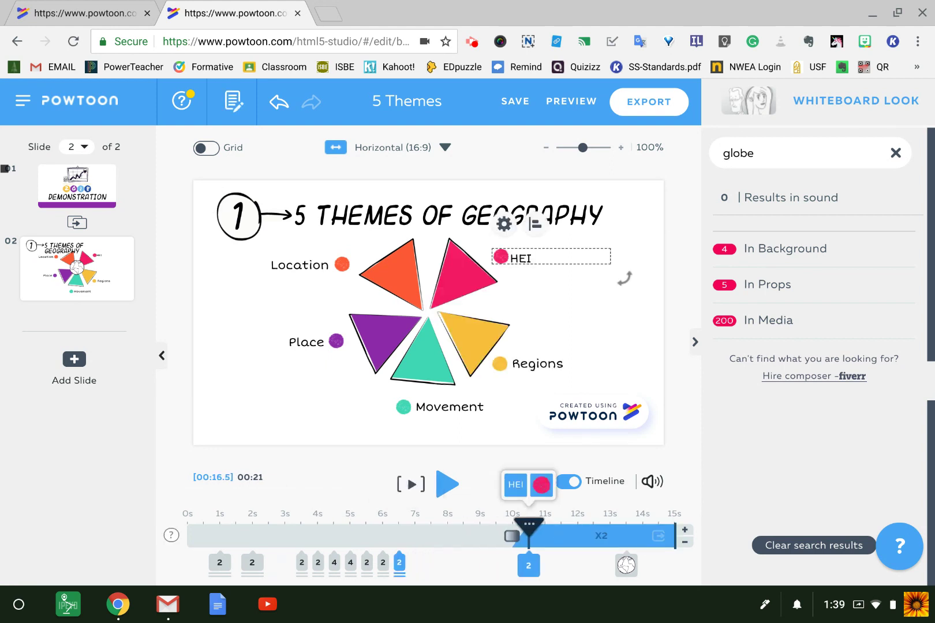
pyautogui.moveTo(399, 563); pyautogui.dragTo(513, 566)
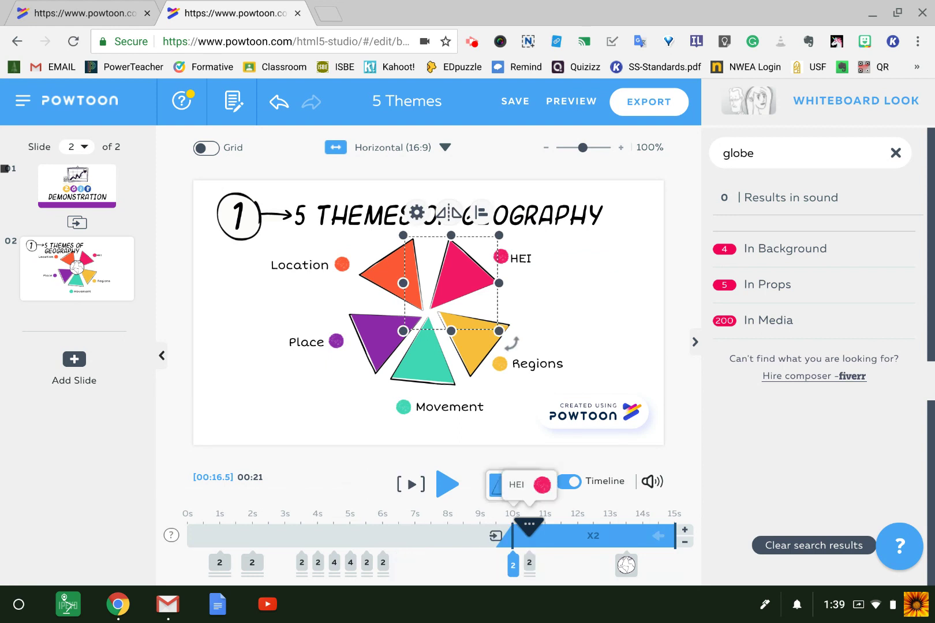
pyautogui.moveTo(383, 563); pyautogui.dragTo(497, 566)
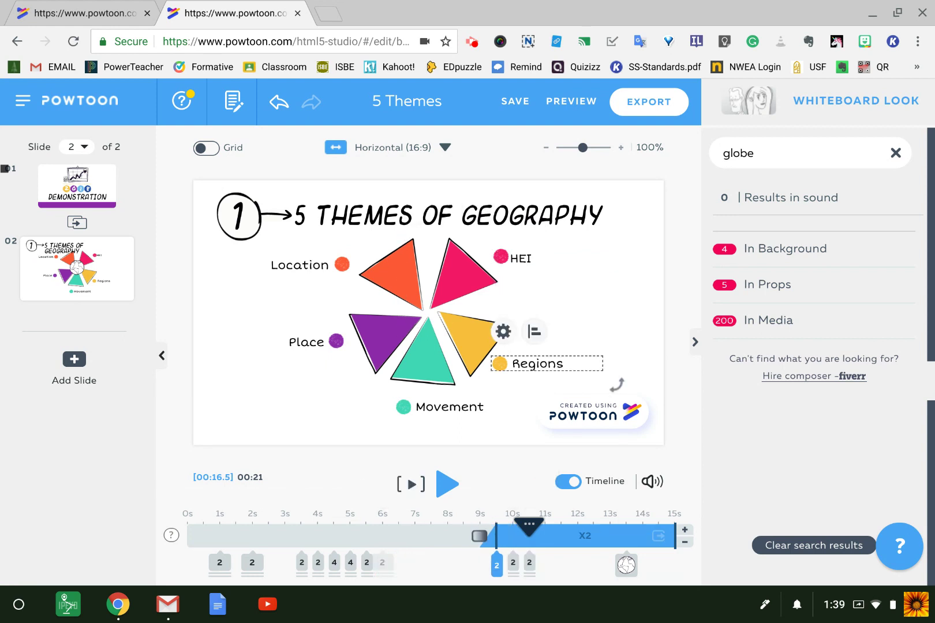
pyautogui.moveTo(366, 562); pyautogui.dragTo(480, 565)
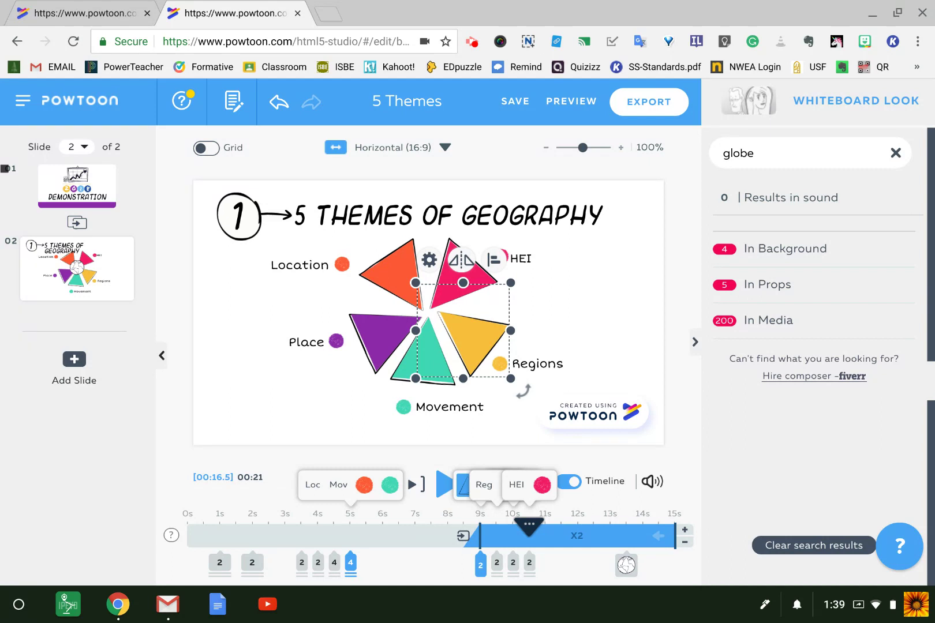
# Step: Separate the Movement label and its green dot from the Location items and delay both entrances to 8.5 s
pyautogui.click(351, 563)
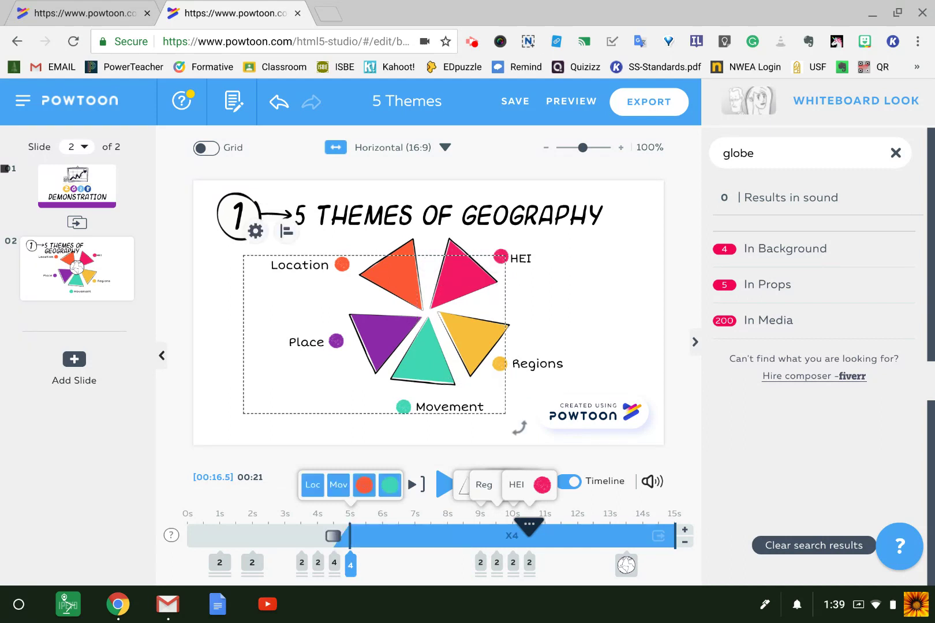
pyautogui.click(404, 407)
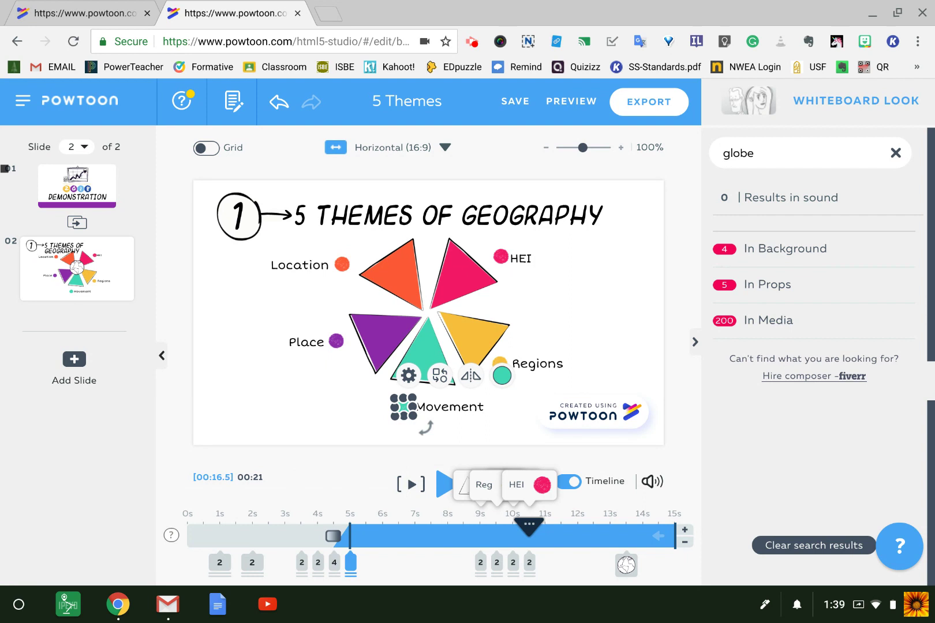
pyautogui.moveTo(351, 561); pyautogui.dragTo(464, 563)
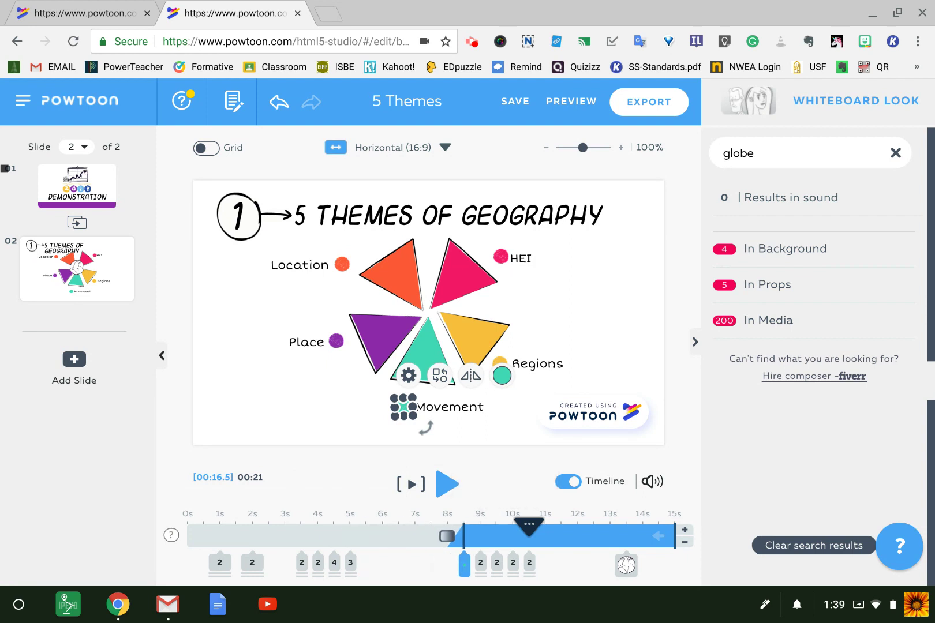
pyautogui.moveTo(351, 563)
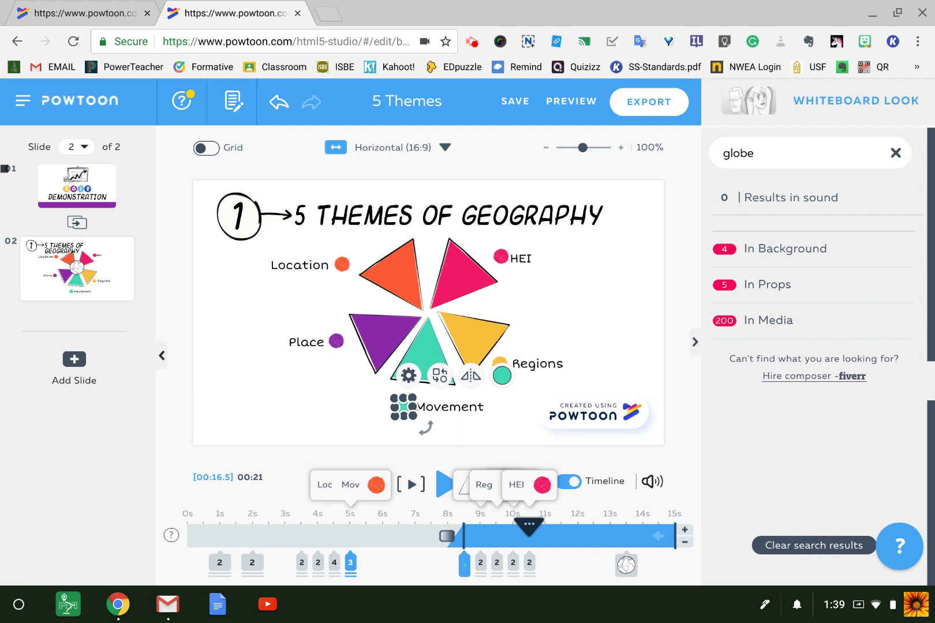
pyautogui.click(350, 485)
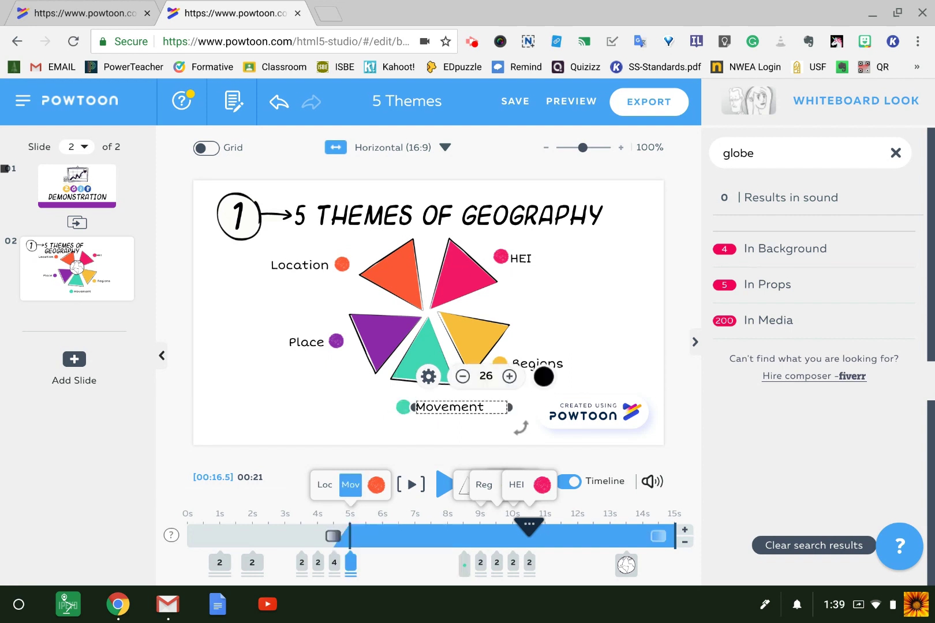
pyautogui.moveTo(350, 562); pyautogui.dragTo(464, 565)
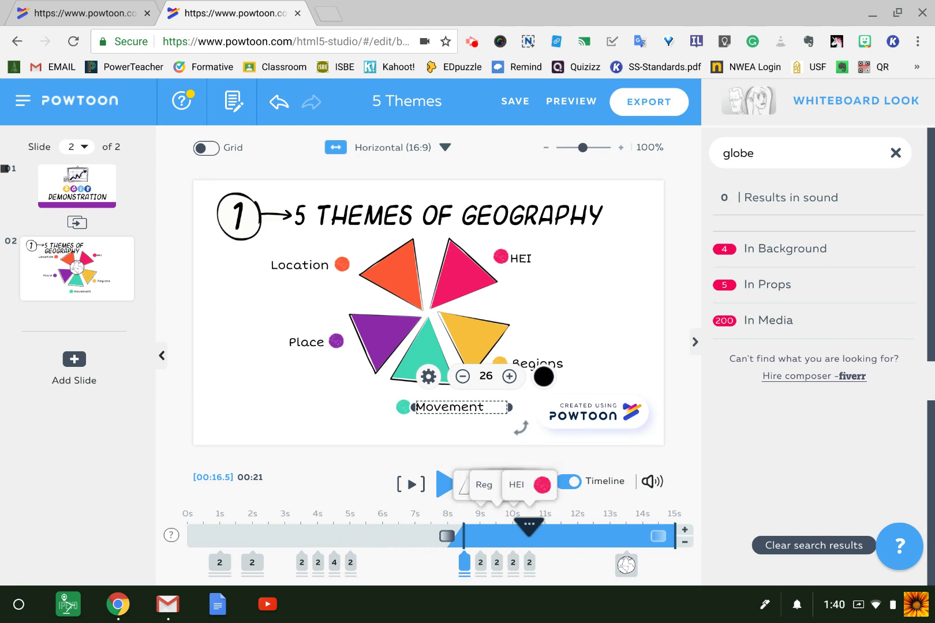
# Step: Separate the green triangle's fill and outline from the orange triangle and delay both entrances to 8 s
pyautogui.click(626, 564)
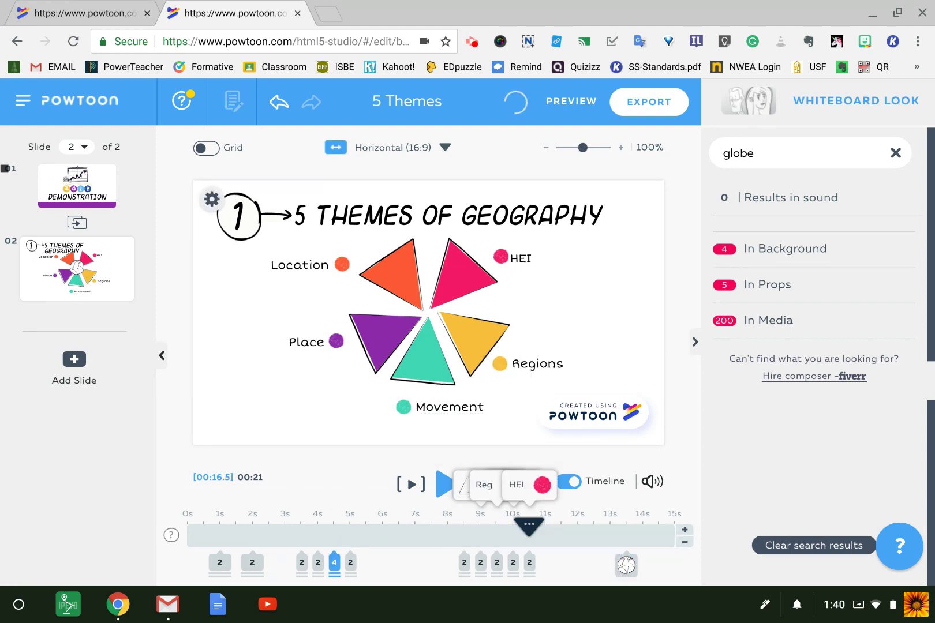
pyautogui.moveTo(334, 564)
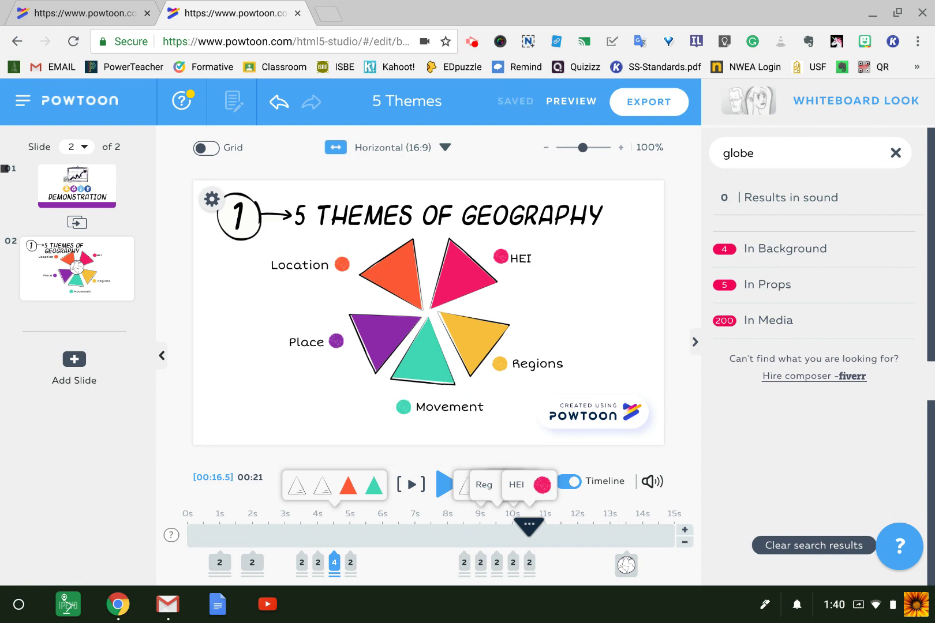
pyautogui.click(374, 485)
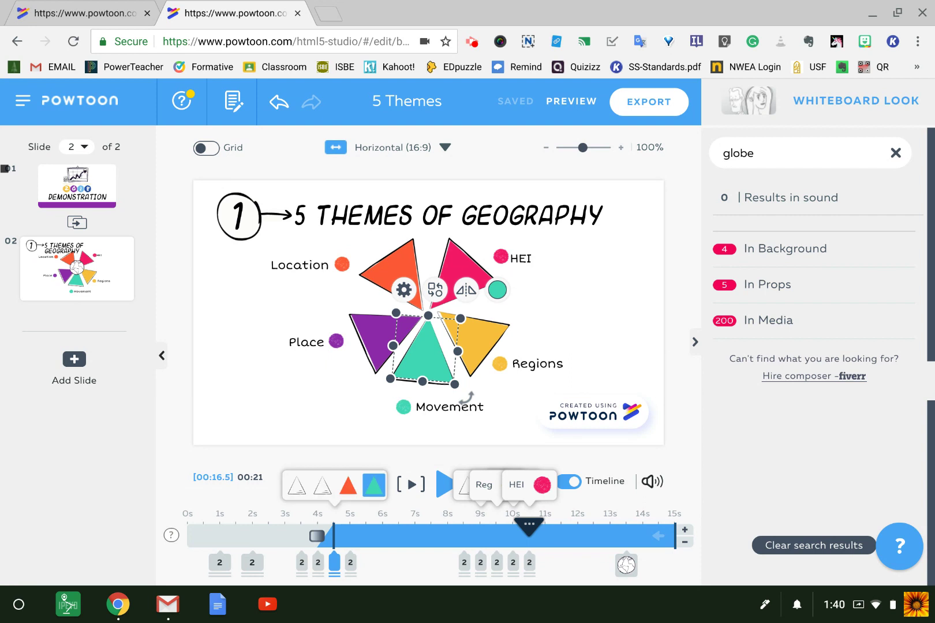
pyautogui.moveTo(335, 563)
pyautogui.mouseDown()
pyautogui.moveTo(448, 563)
pyautogui.moveTo(317, 535)
pyautogui.mouseUp()
pyautogui.click(335, 563)
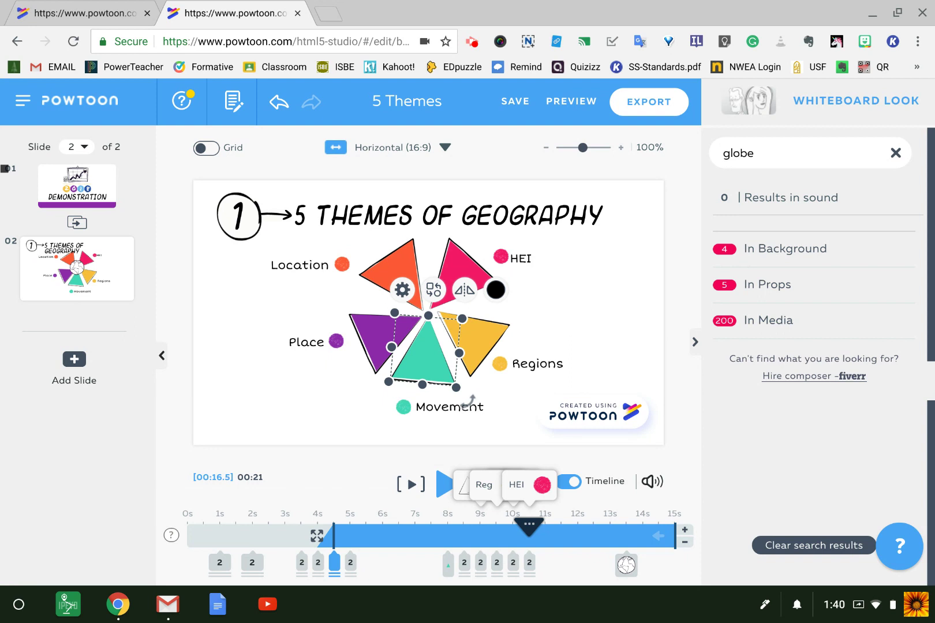
pyautogui.moveTo(317, 535); pyautogui.dragTo(431, 536)
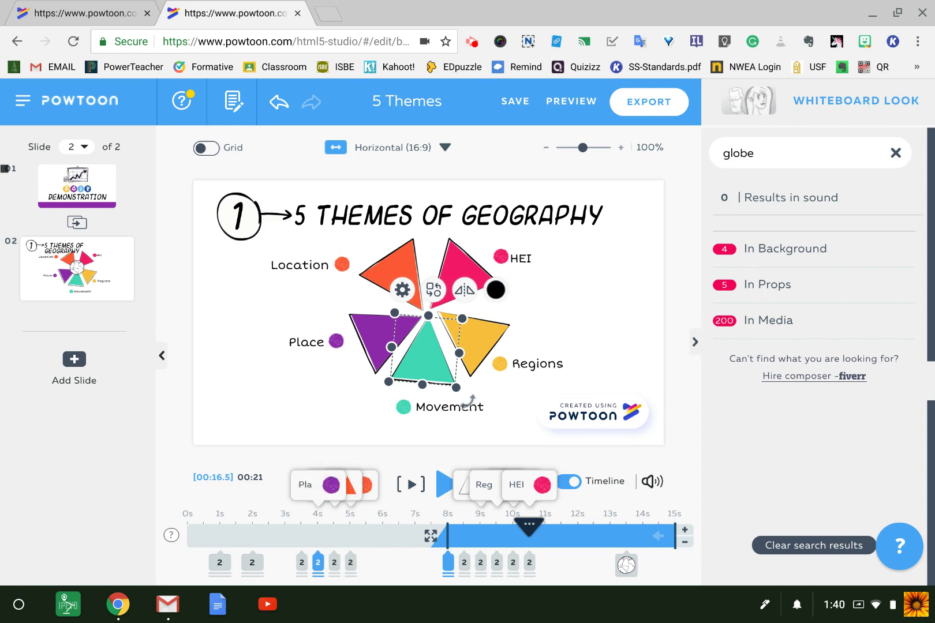
# Step: Delay the Place label and its dot to 6.5 s and the purple triangle to 6 s
pyautogui.moveTo(318, 563); pyautogui.dragTo(398, 566)
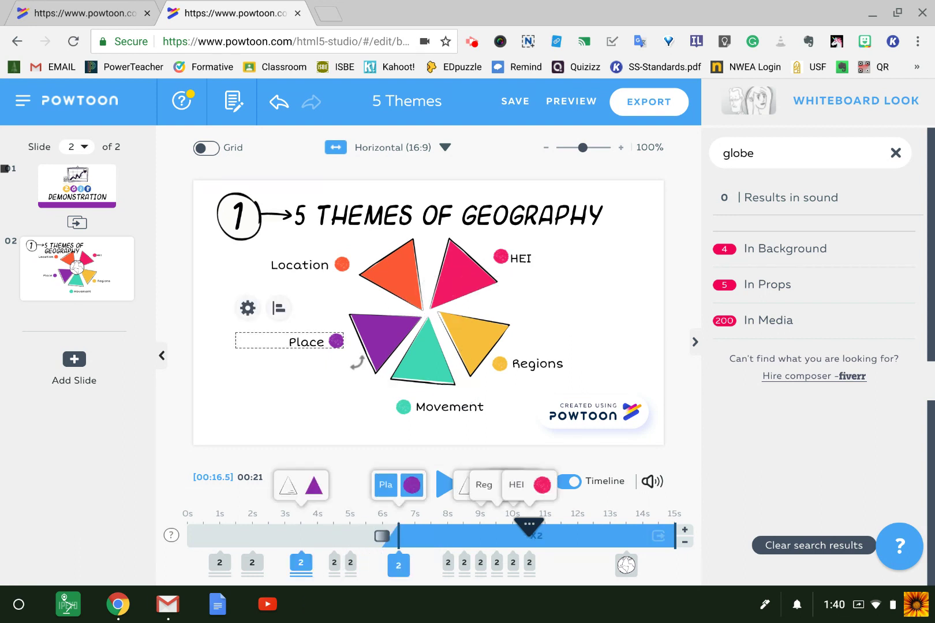
pyautogui.moveTo(301, 563)
pyautogui.mouseDown()
pyautogui.moveTo(398, 565)
pyautogui.moveTo(383, 565)
pyautogui.mouseUp()
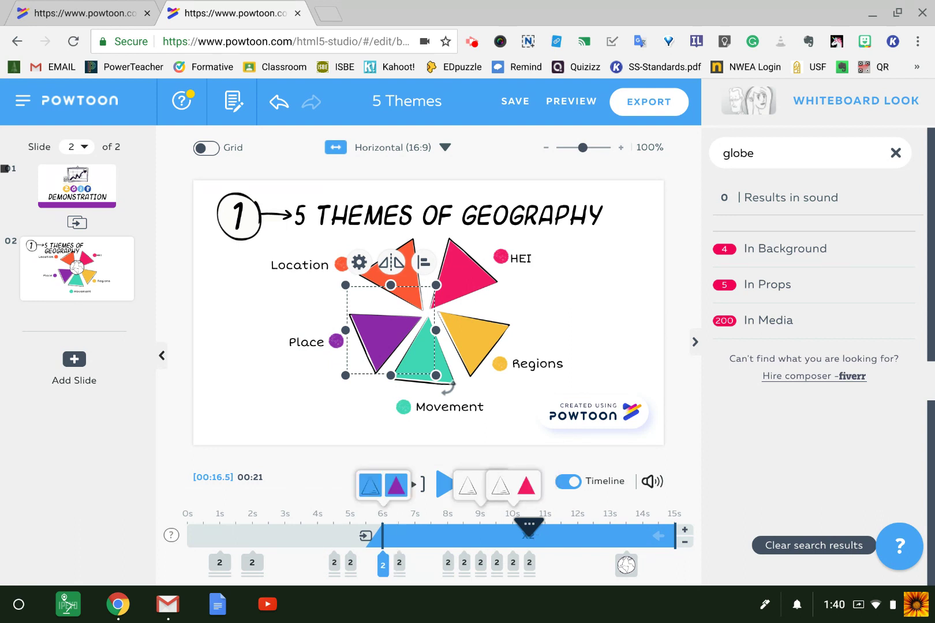
pyautogui.press('Escape')
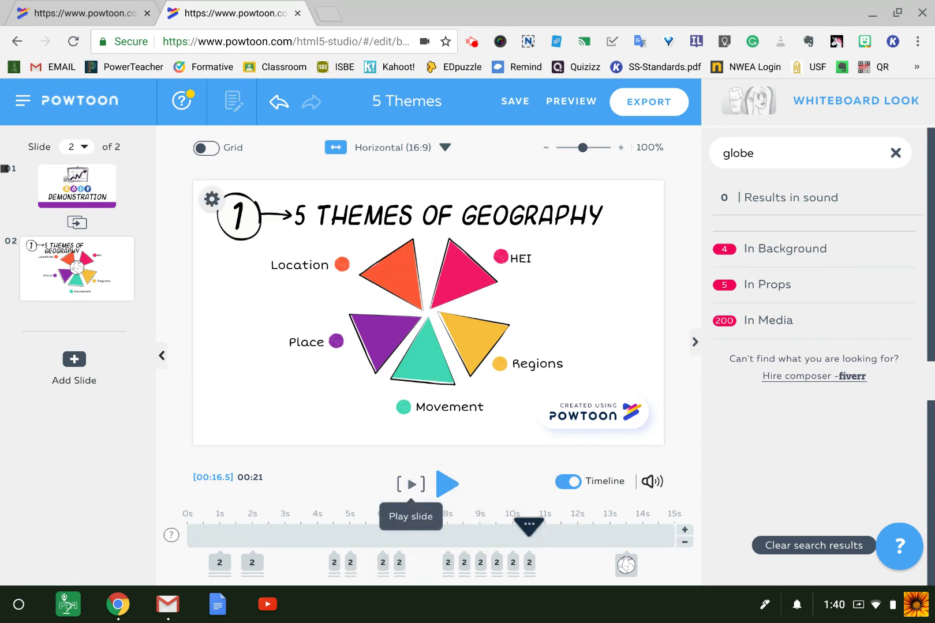
# Step: Play the slide to about 11 s to compare the themes' entrances with the voiceover
pyautogui.click(411, 484)
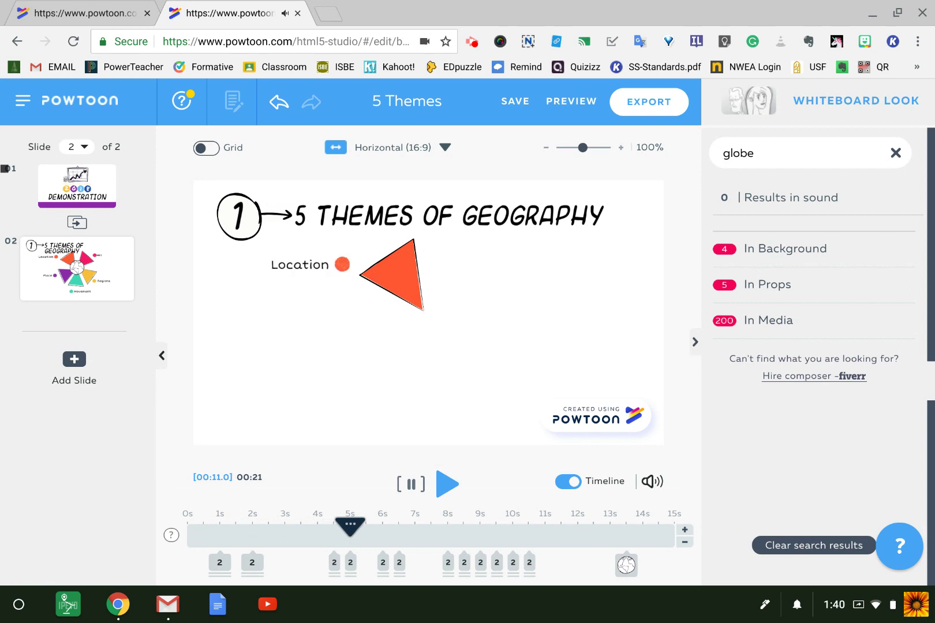
pyautogui.click(411, 484)
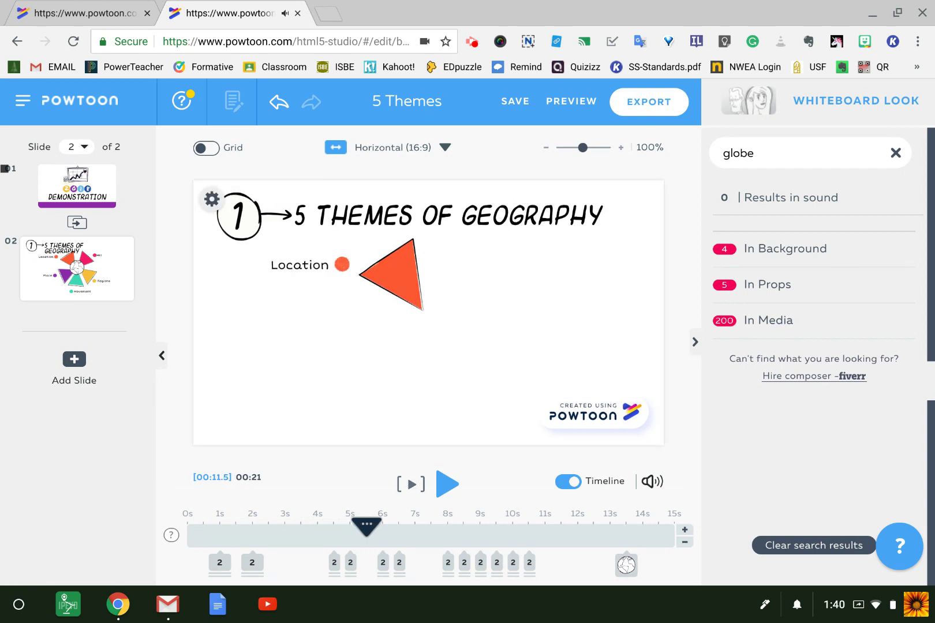
pyautogui.press('space')
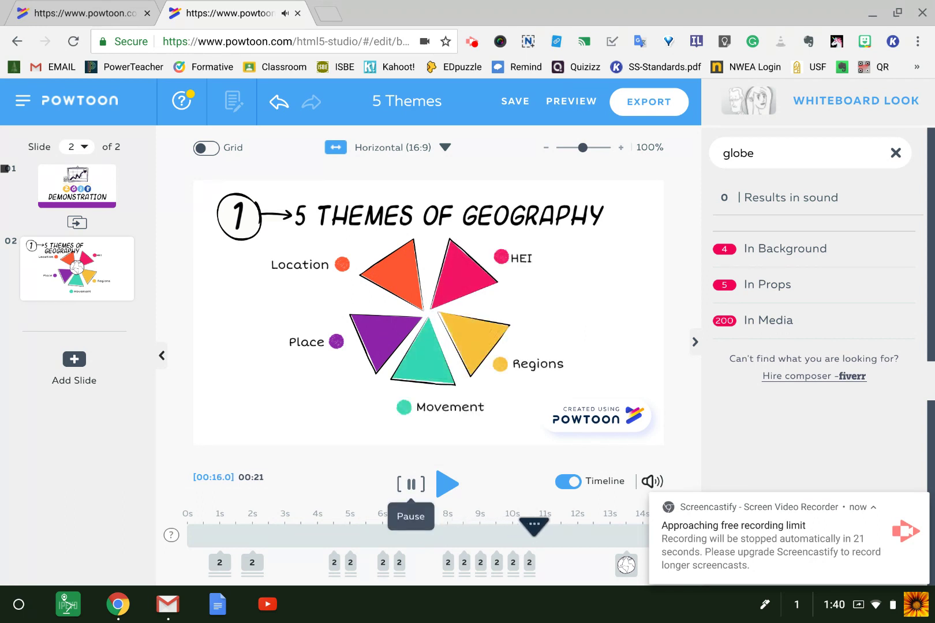
pyautogui.click(411, 484)
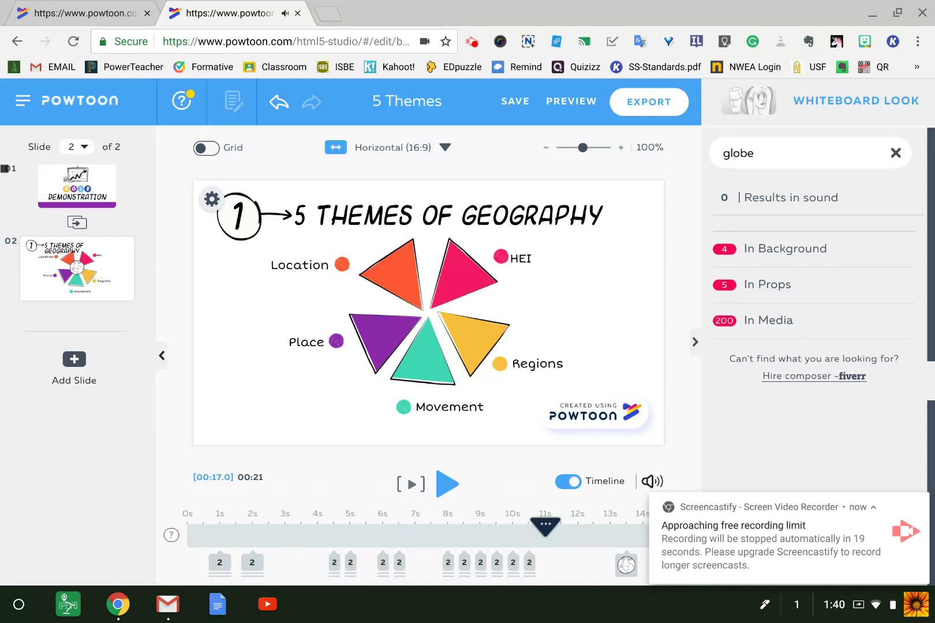
# Step: Move the green triangle's entrance to 7.5 s and the Movement label with its dot to 8 s
pyautogui.click(448, 563)
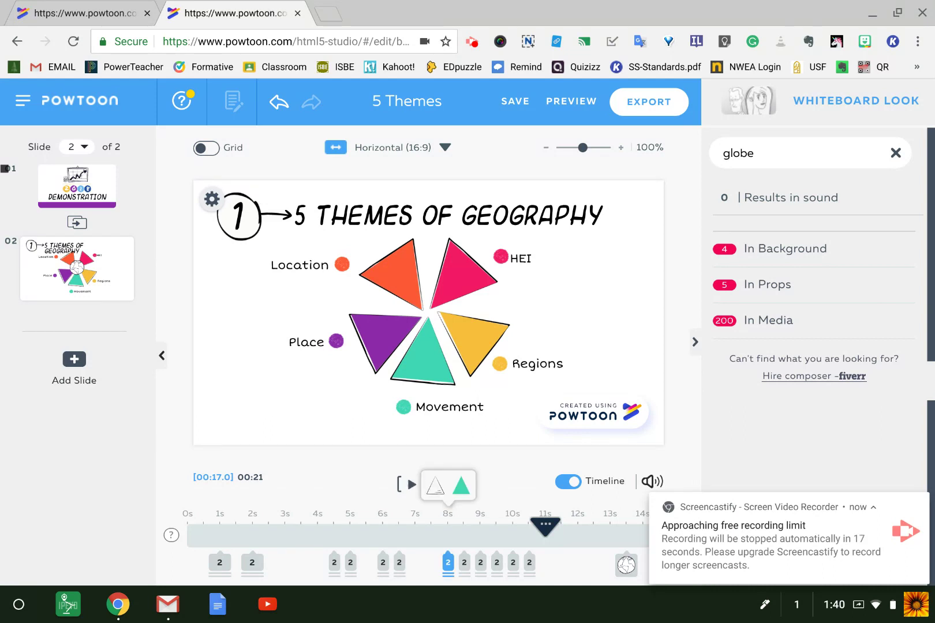
pyautogui.moveTo(448, 563)
pyautogui.mouseDown()
pyautogui.moveTo(428, 565)
pyautogui.moveTo(448, 565)
pyautogui.mouseUp()
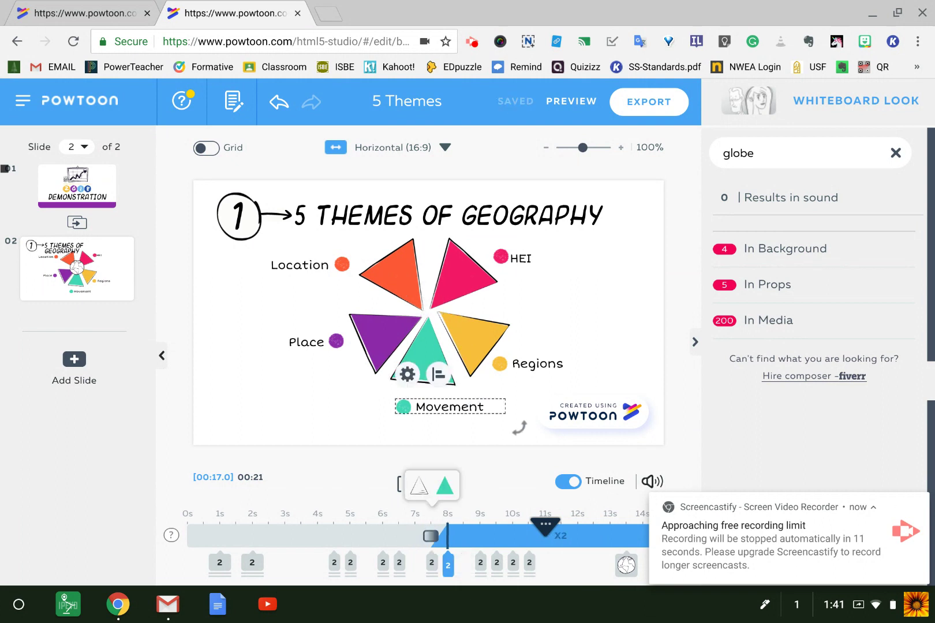